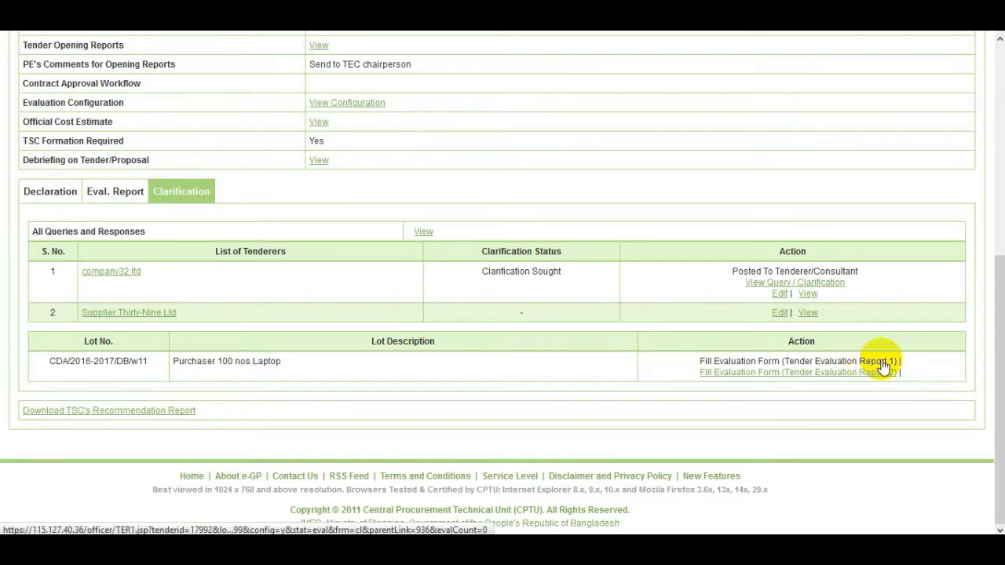
Step: Fill Tender Evaluation Report 1, keeping Yes for every criterion including company32 ltd's Tender Validity, and save
left_click(882, 361)
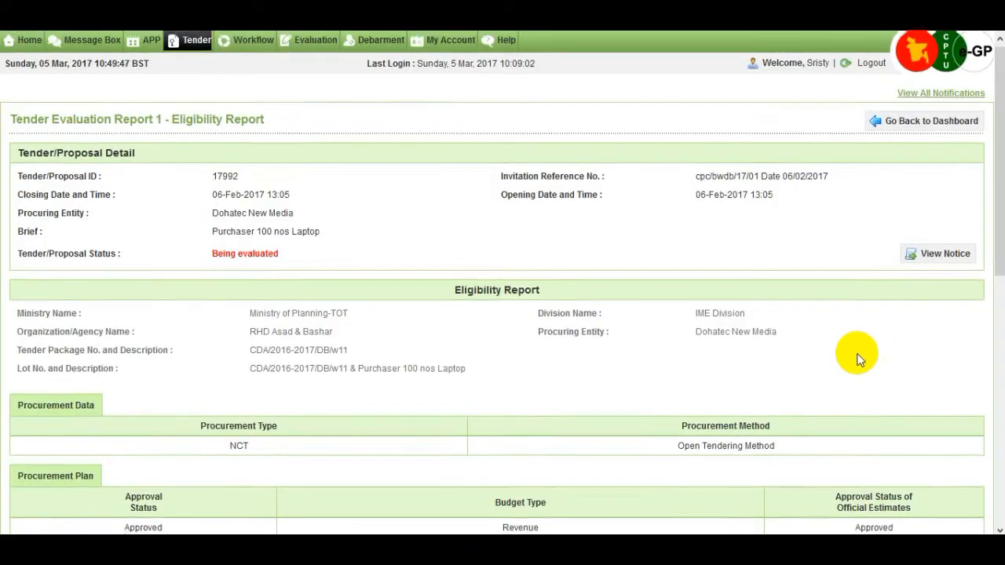
scroll(858, 357, "down", 3)
scroll(859, 360, "down", 1)
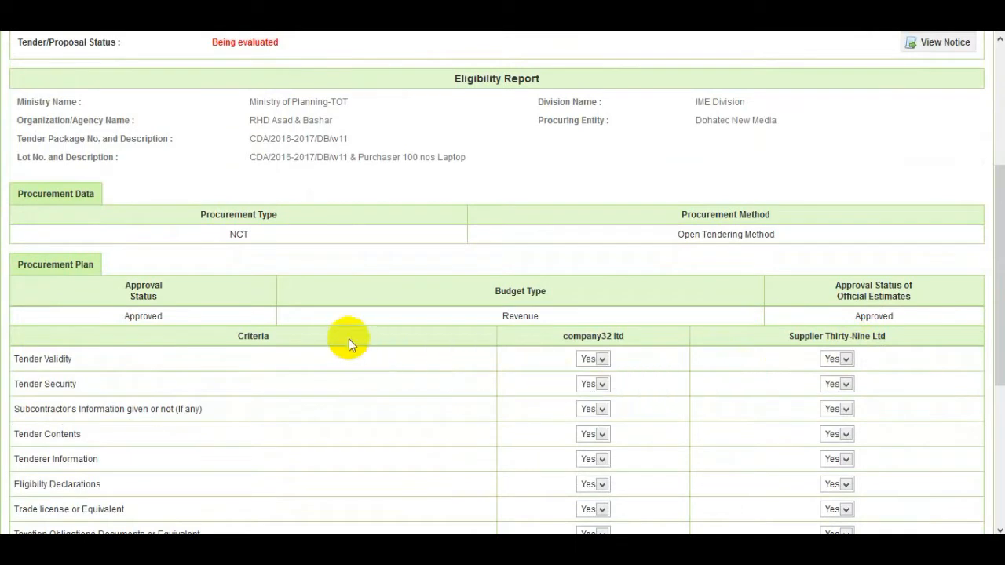
left_click(603, 359)
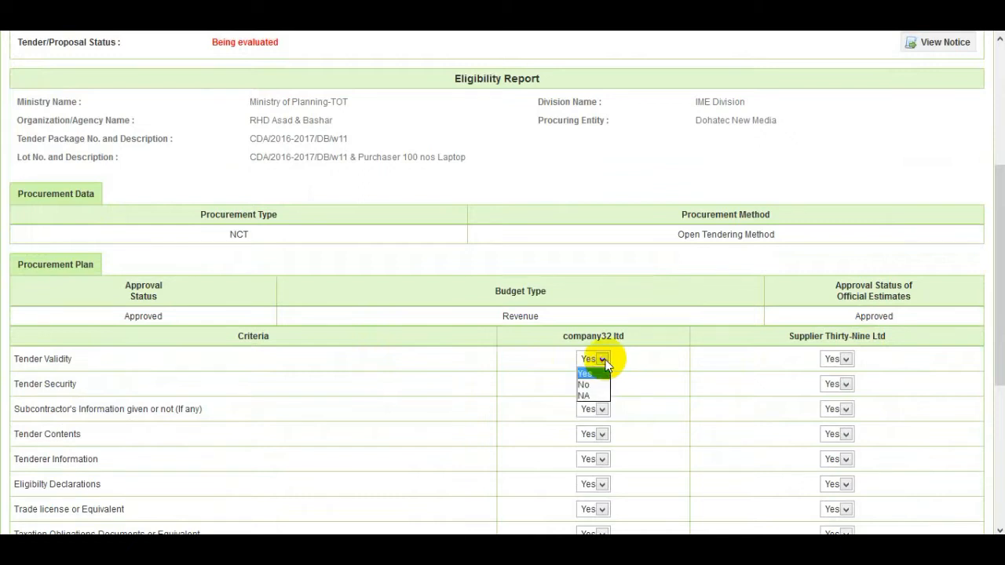
left_click(602, 359)
left_click(603, 359)
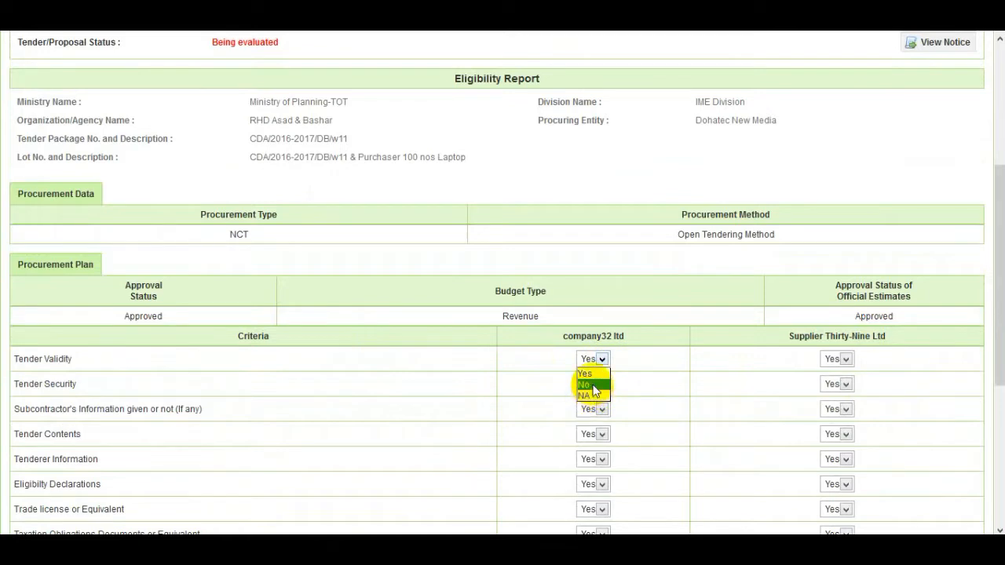
left_click(600, 374)
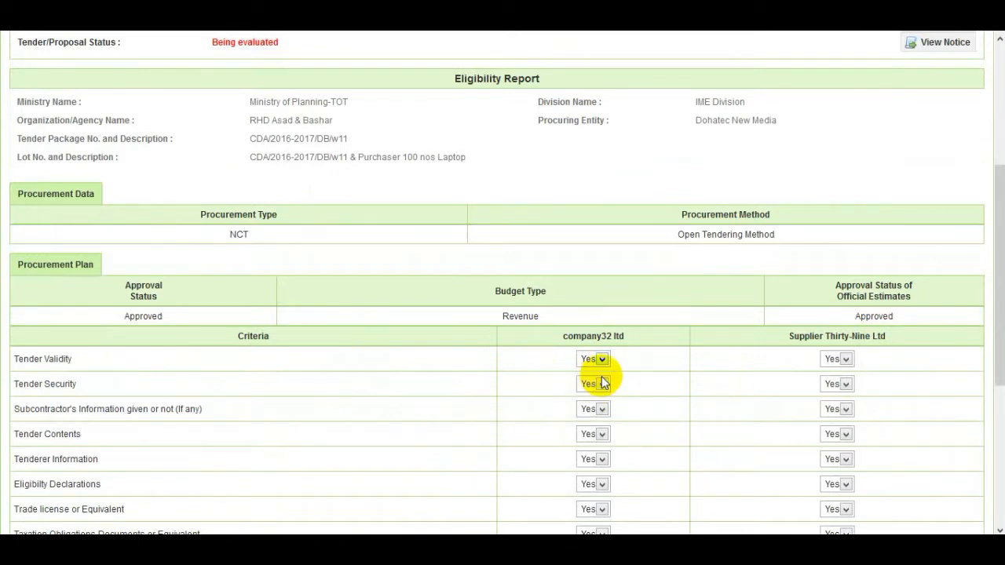
scroll(604, 377, "down", 4)
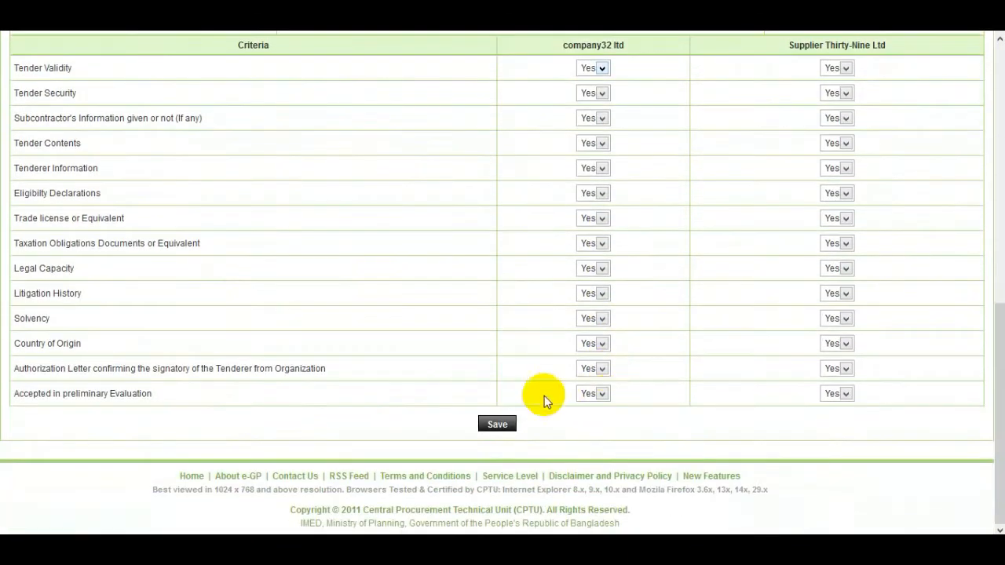
left_click(507, 428)
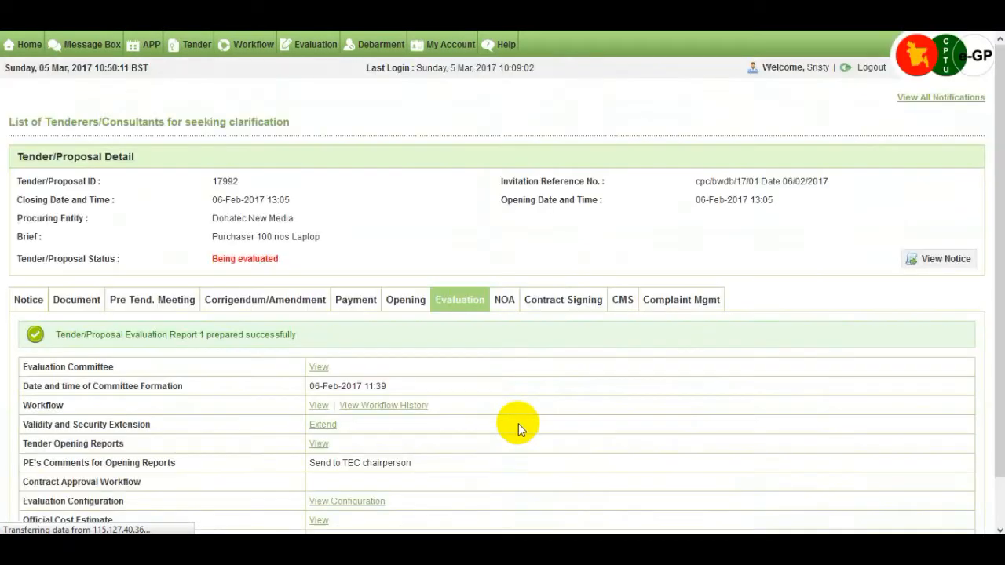
Step: Open the Tender Evaluation Report 2 form from the laptop lot's row on the evaluation page
scroll(334, 353, "down", 2)
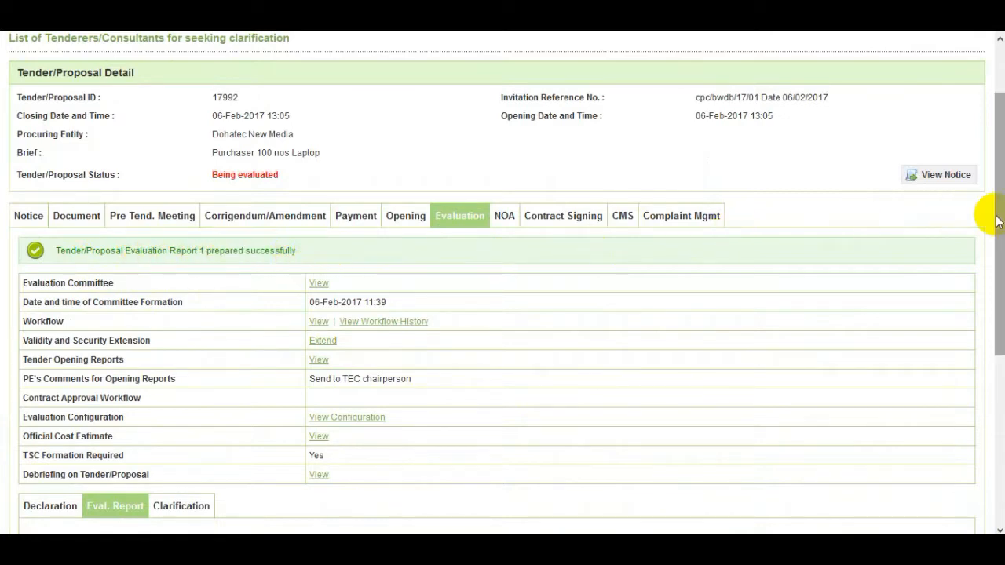
left_click_drag(994, 216, 1000, 373)
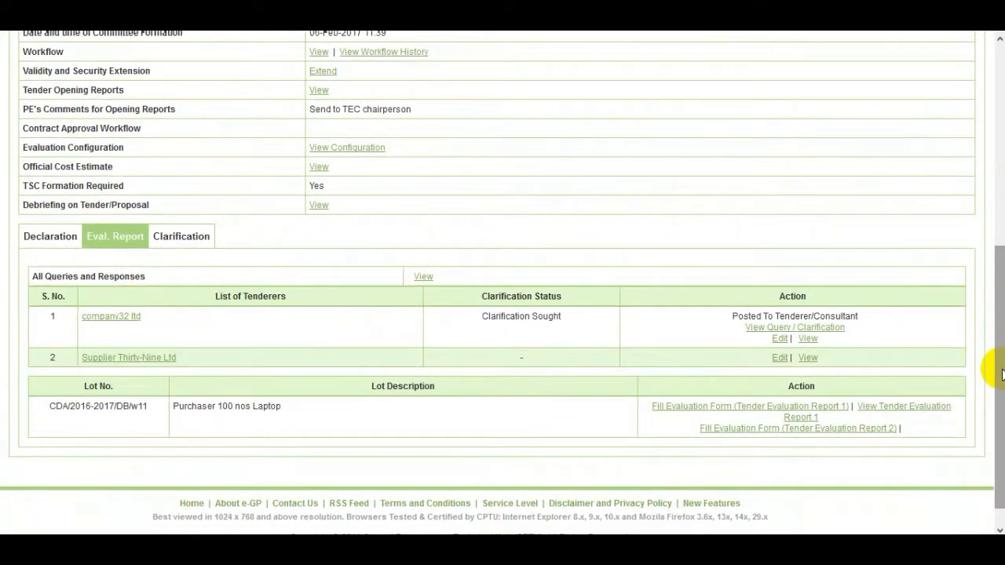
left_click(879, 432)
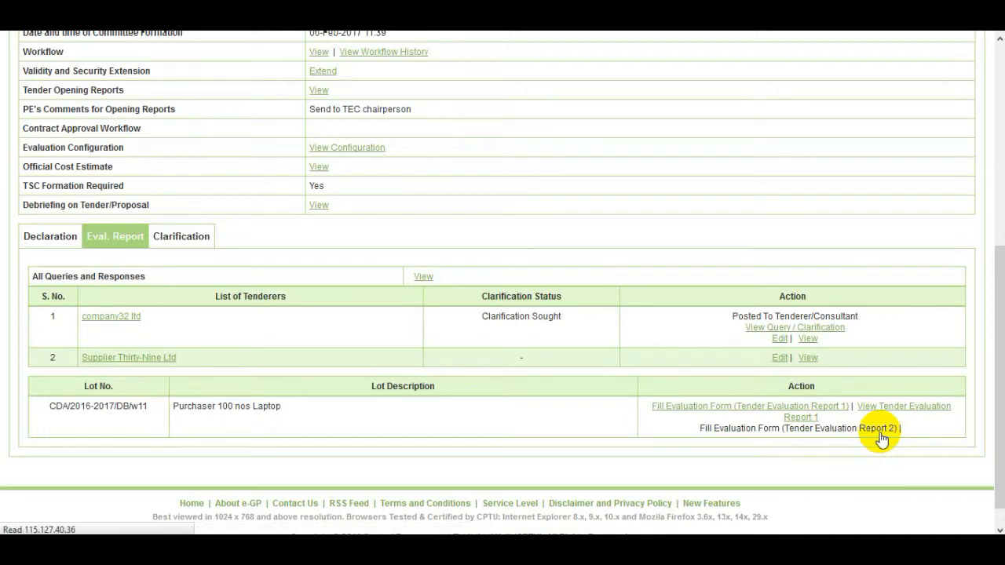
Step: Keep Yes for all technical criteria, including company32 ltd's Eligibility of Goods, and save Report 2
left_click_drag(1001, 258, 987, 414)
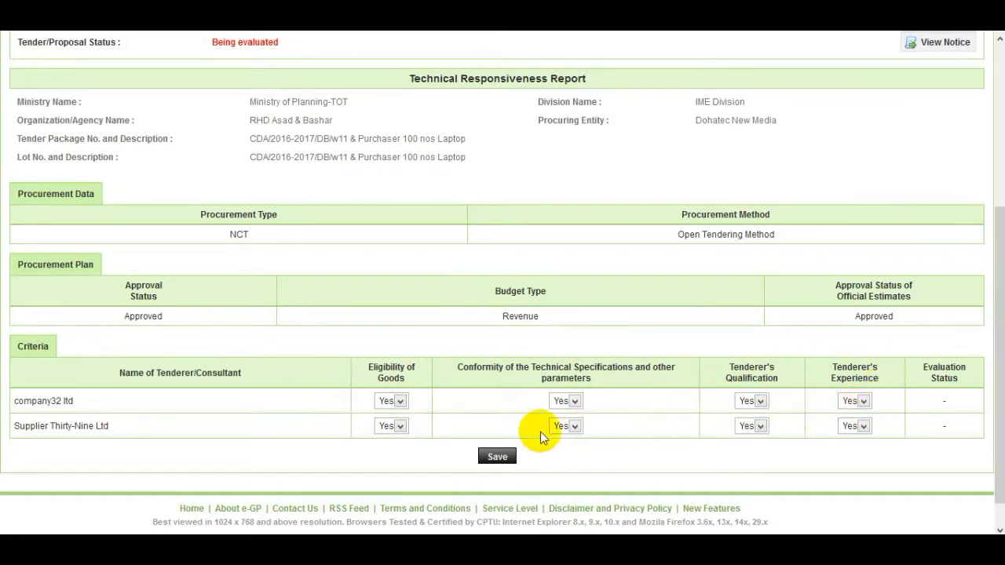
left_click(400, 402)
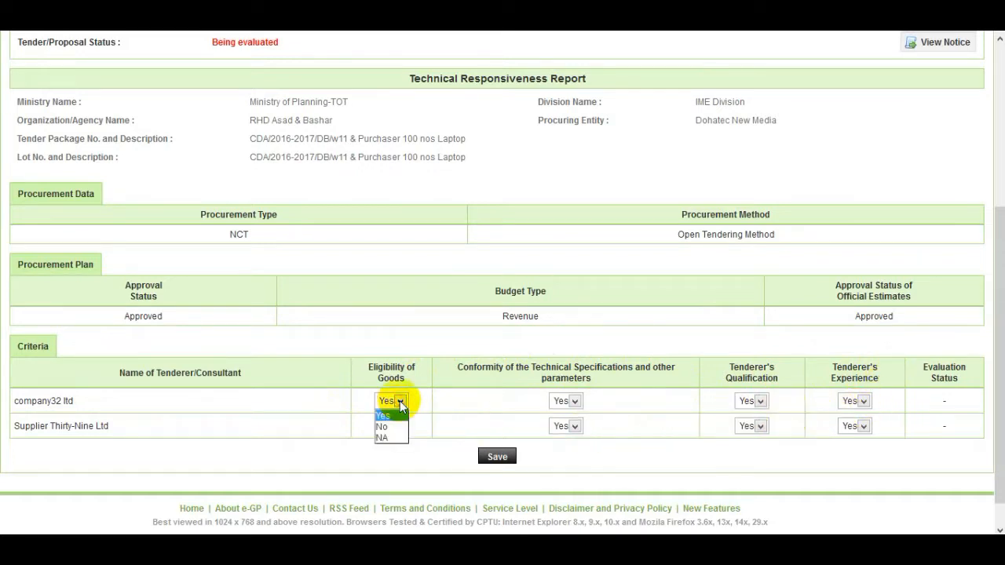
left_click(401, 402)
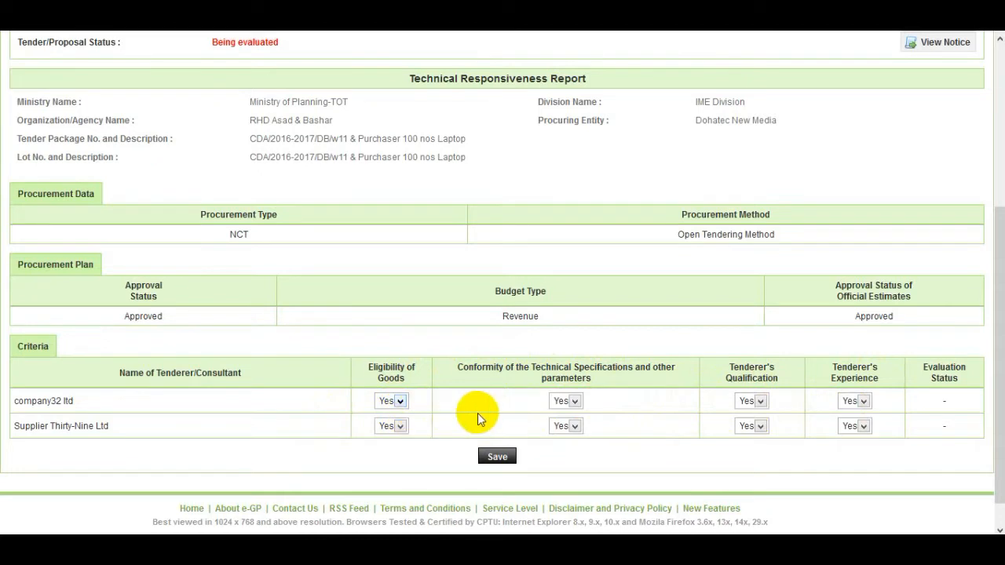
left_click(506, 459)
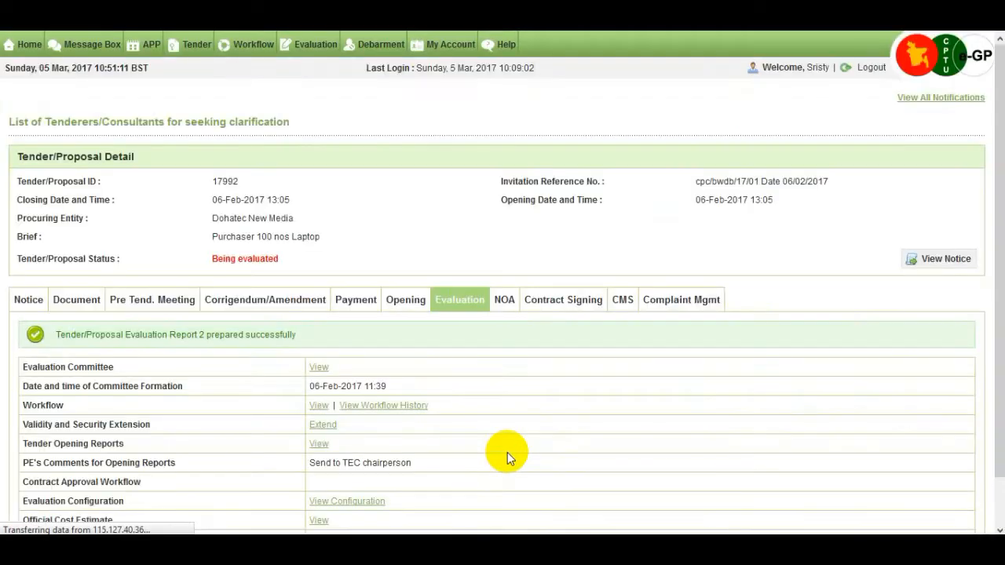
Step: Notify the chairperson from tender 17992's lot table that the evaluation is finalized
scroll(507, 453, "down", 2)
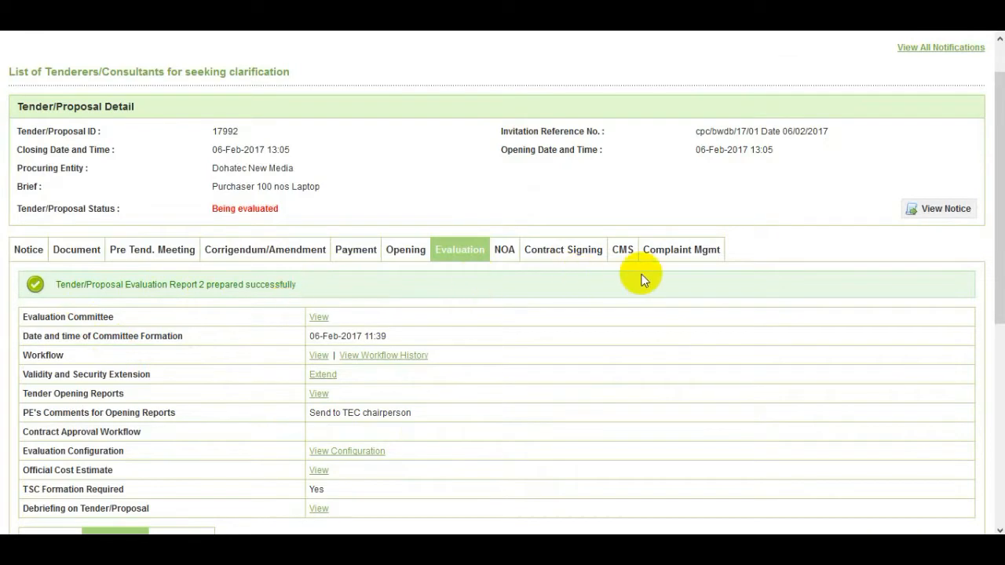
left_click_drag(999, 304, 996, 496)
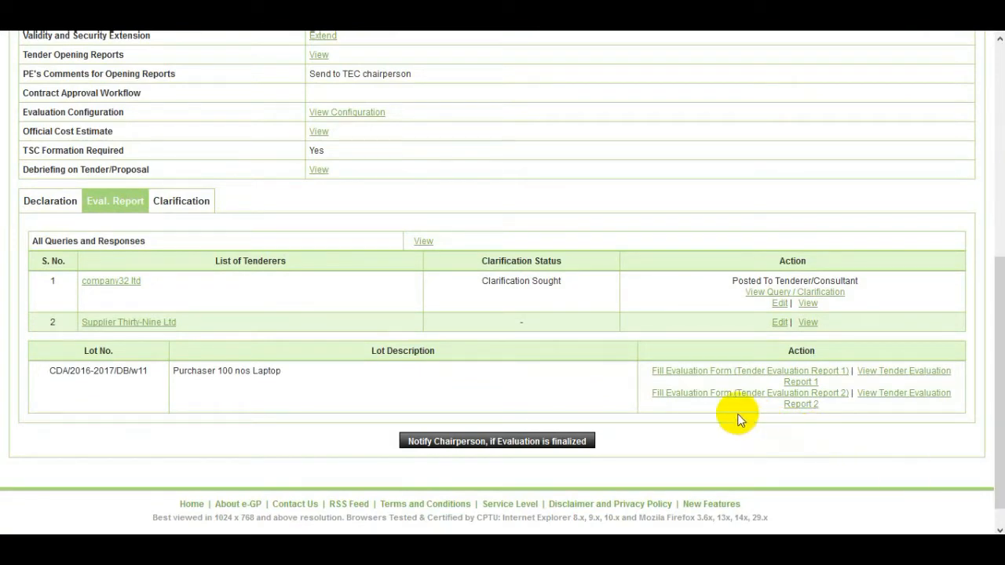
left_click(728, 394)
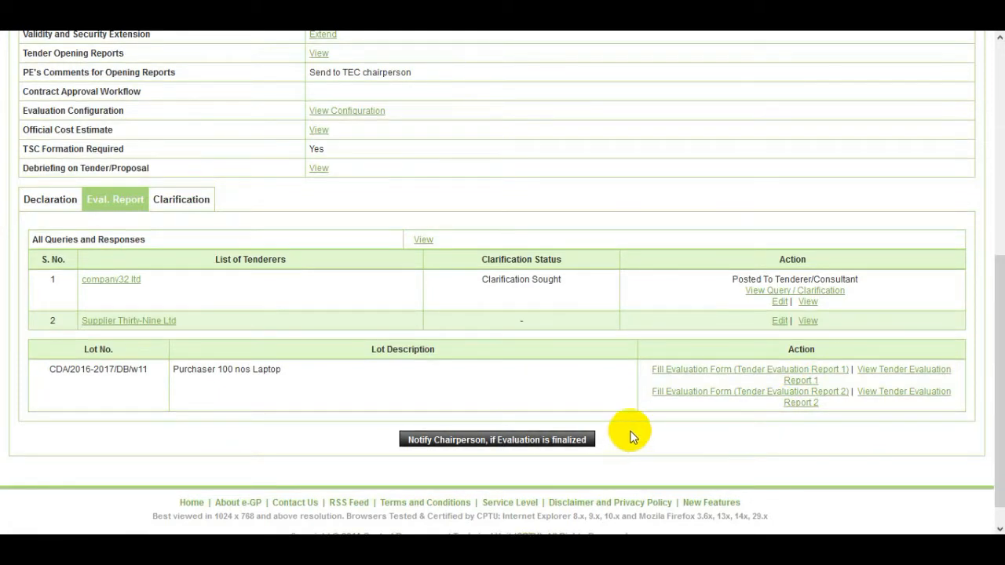
left_click(510, 444)
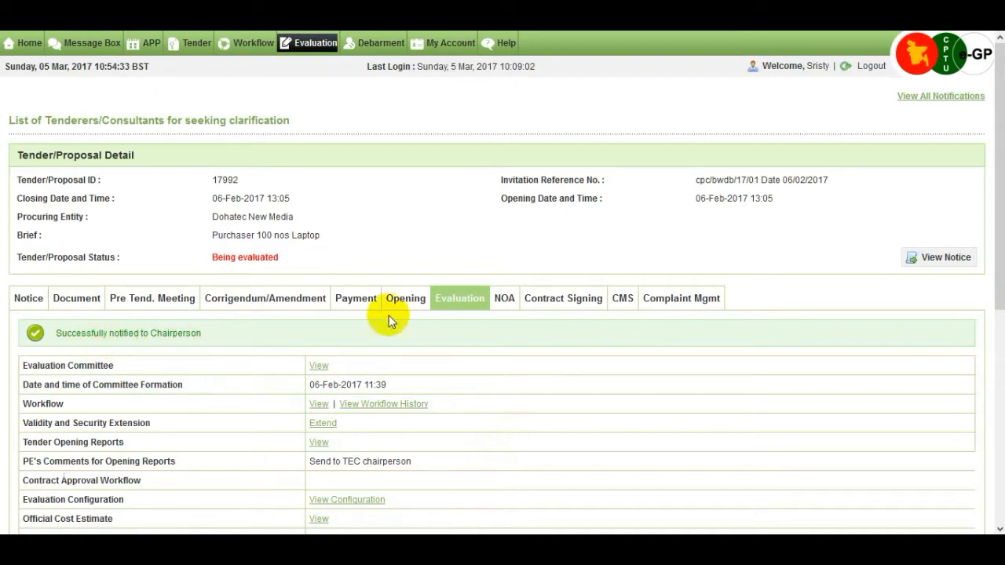
Step: Scroll down tender 17992's evaluation page after the successful chairperson notification
left_click_drag(1002, 299, 1000, 487)
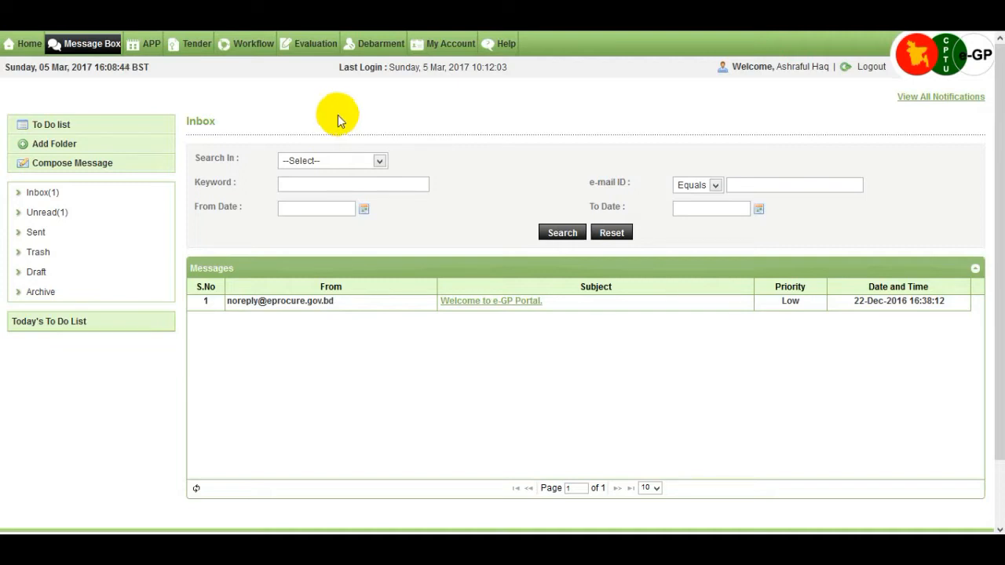
Step: Open tender 17992's dashboard from the Evaluation > Evaluation Committee listing
mouse_move(322, 45)
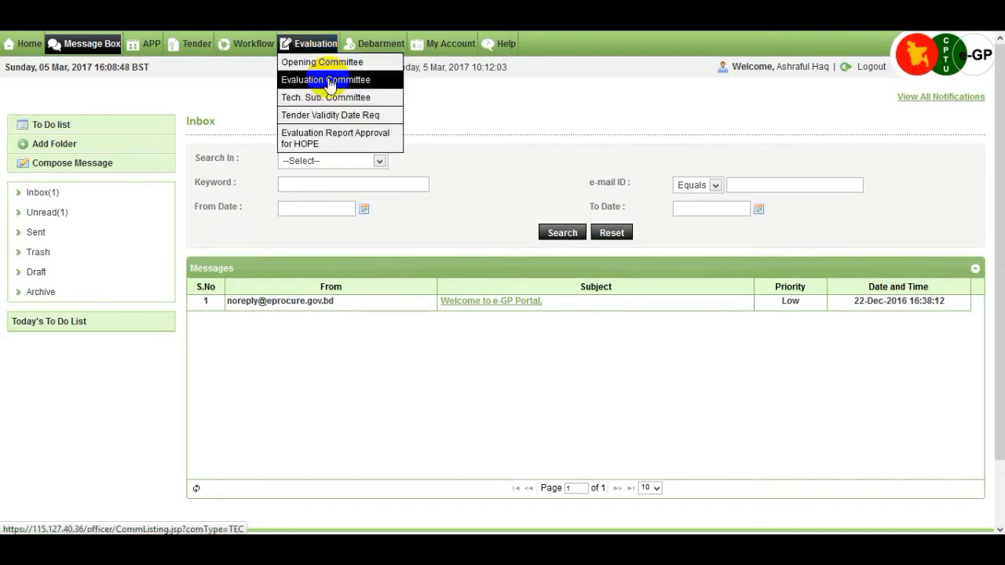
left_click(378, 87)
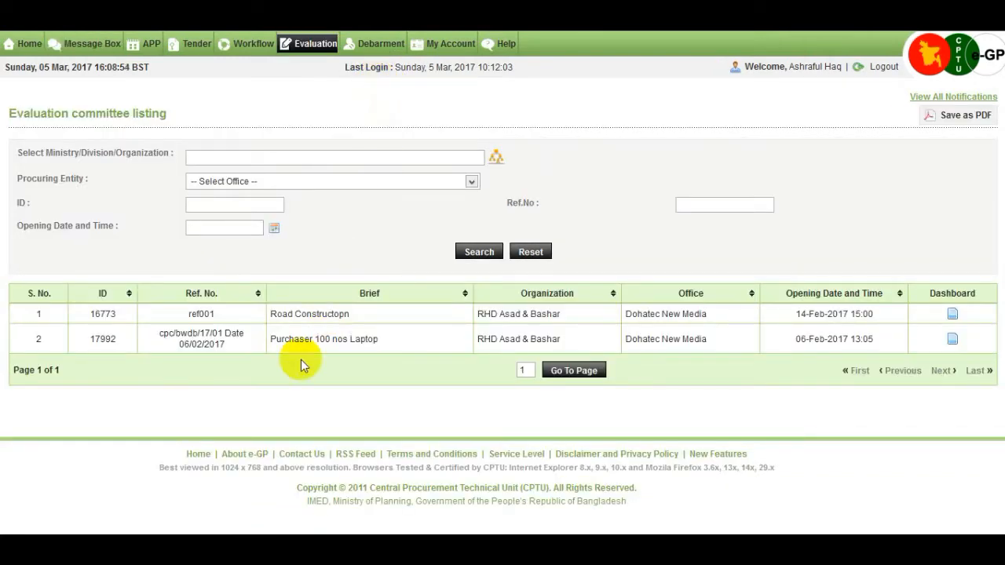
left_click(952, 341)
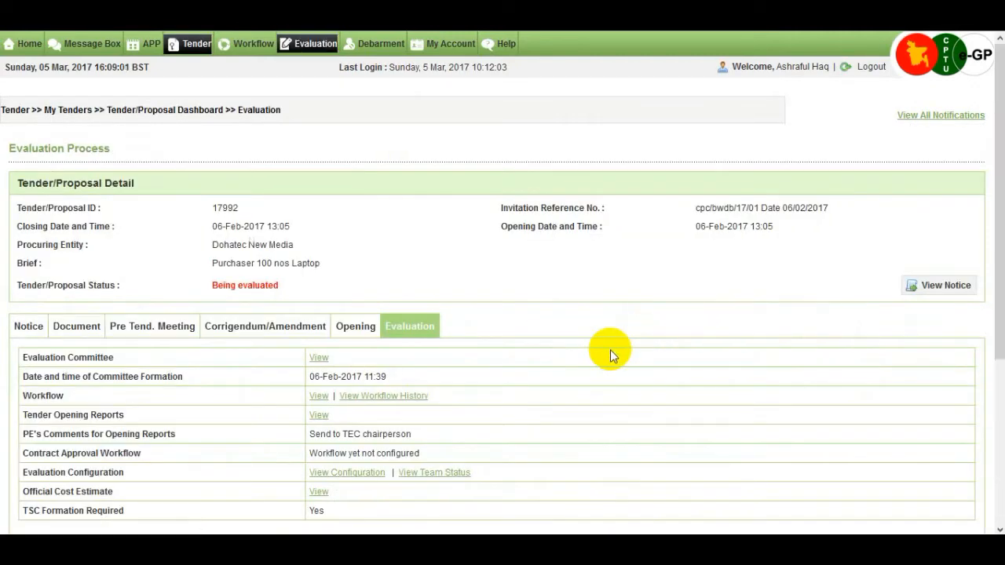
Step: Open the Eval. Report tab and scroll to the Finalize Evaluation Status table
scroll(605, 352, "down", 3)
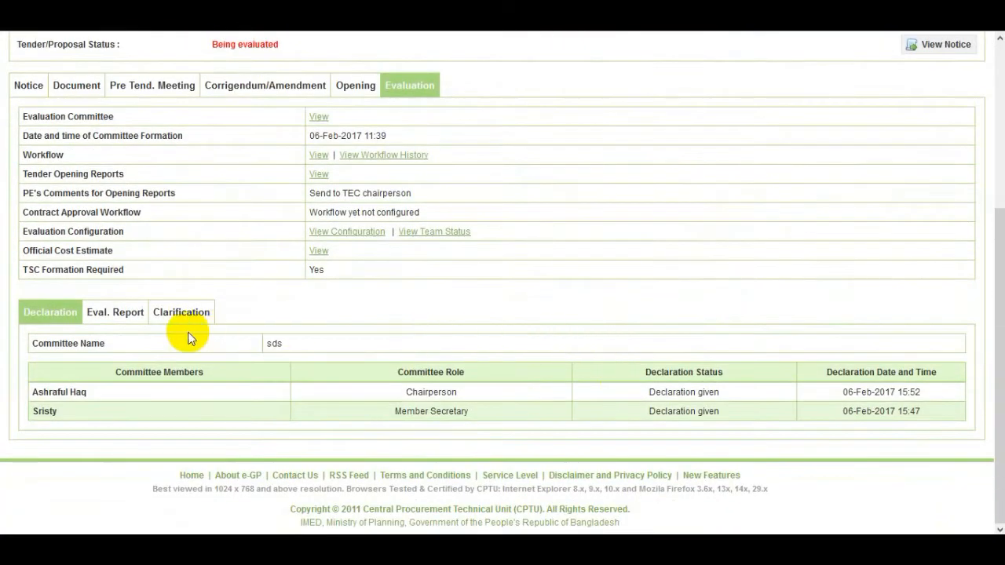
left_click(130, 319)
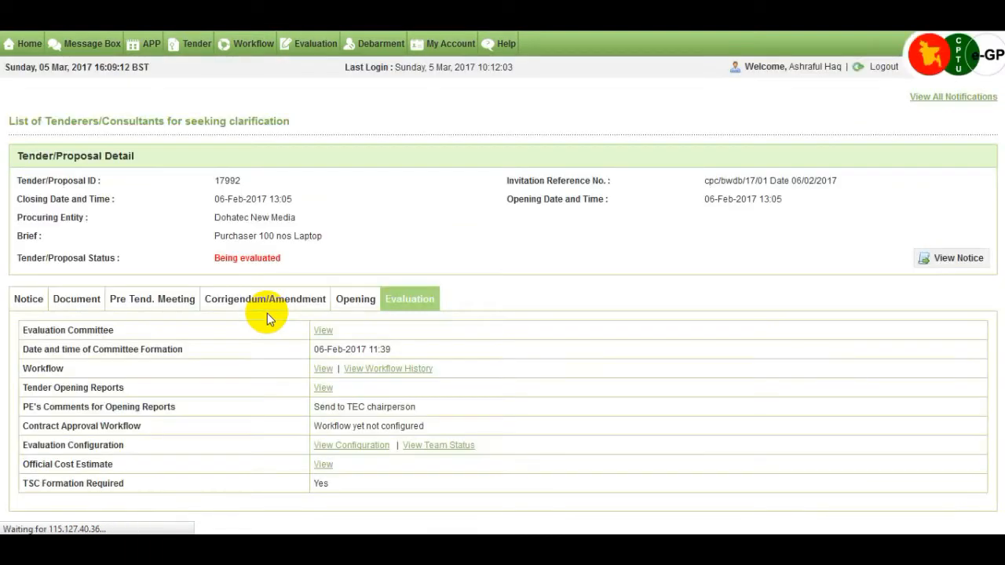
scroll(267, 313, "down", 1)
scroll(271, 324, "down", 3)
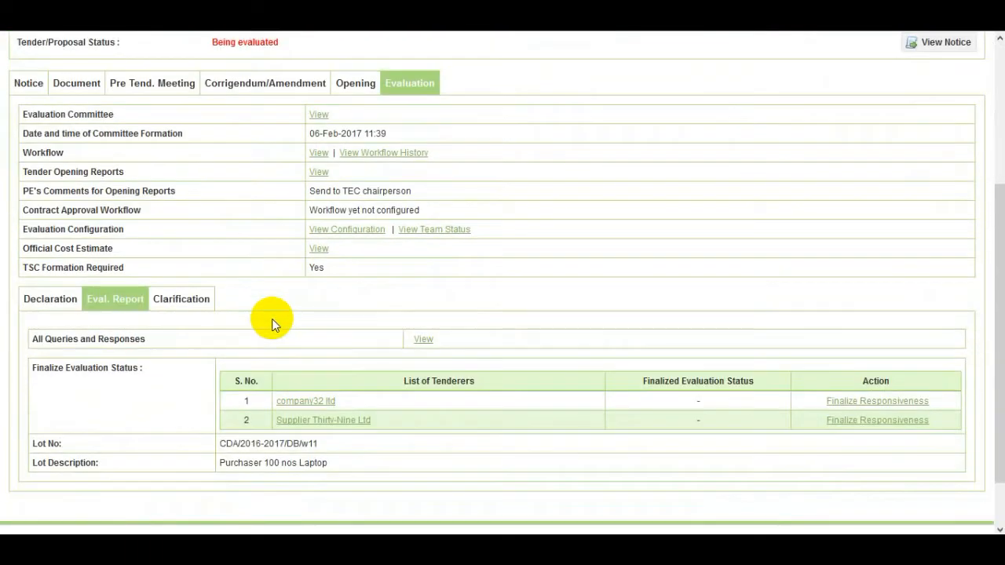
scroll(271, 322, "down", 1)
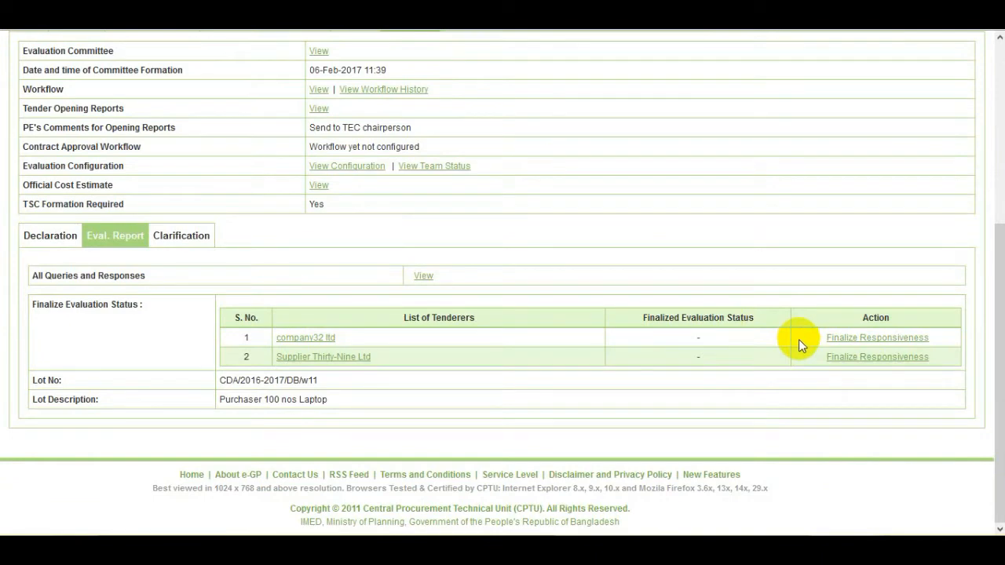
Step: Open Finalize Responsiveness for company32 ltd and review the remark on its accepted submission letter
left_click(893, 340)
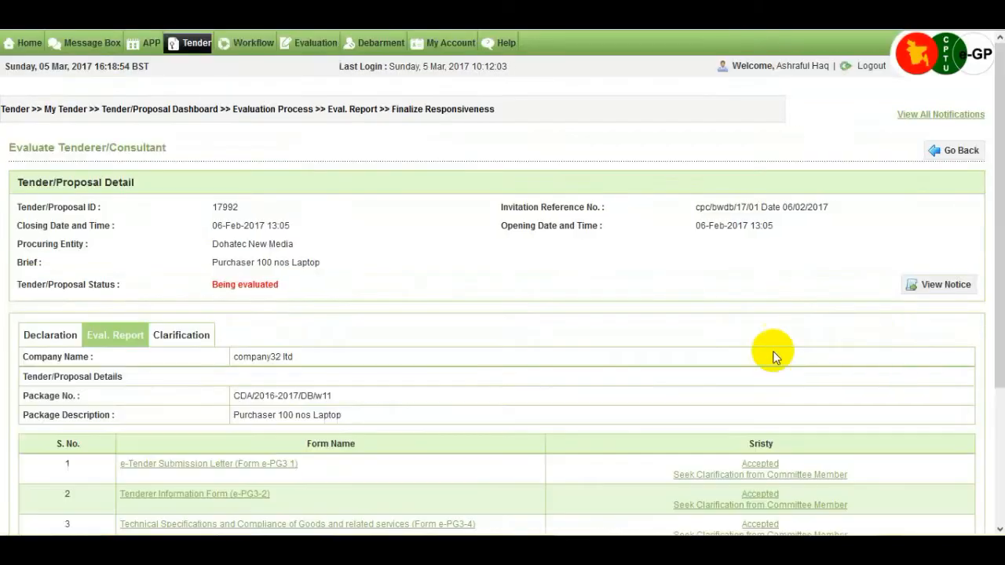
left_click_drag(999, 262, 999, 383)
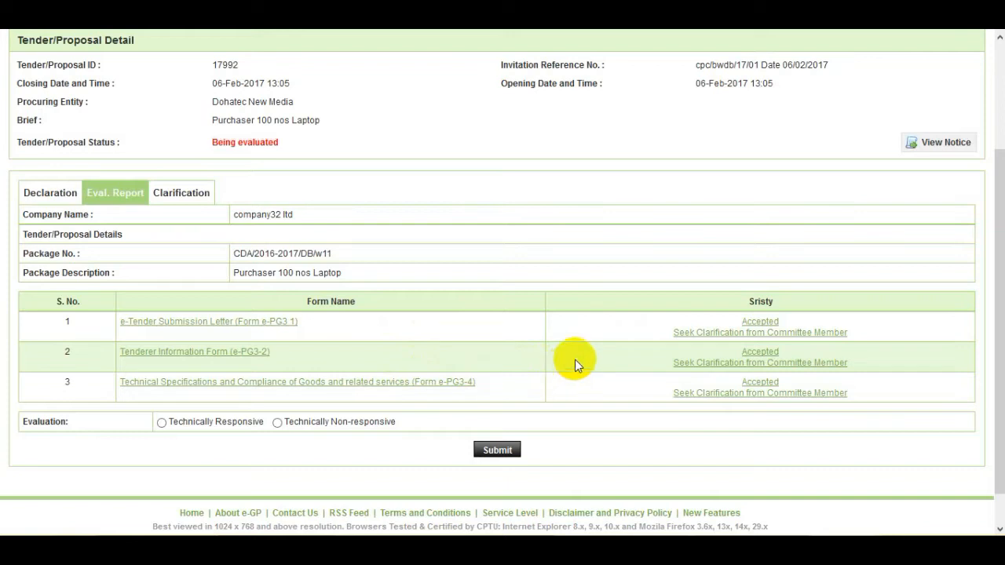
left_click(761, 327)
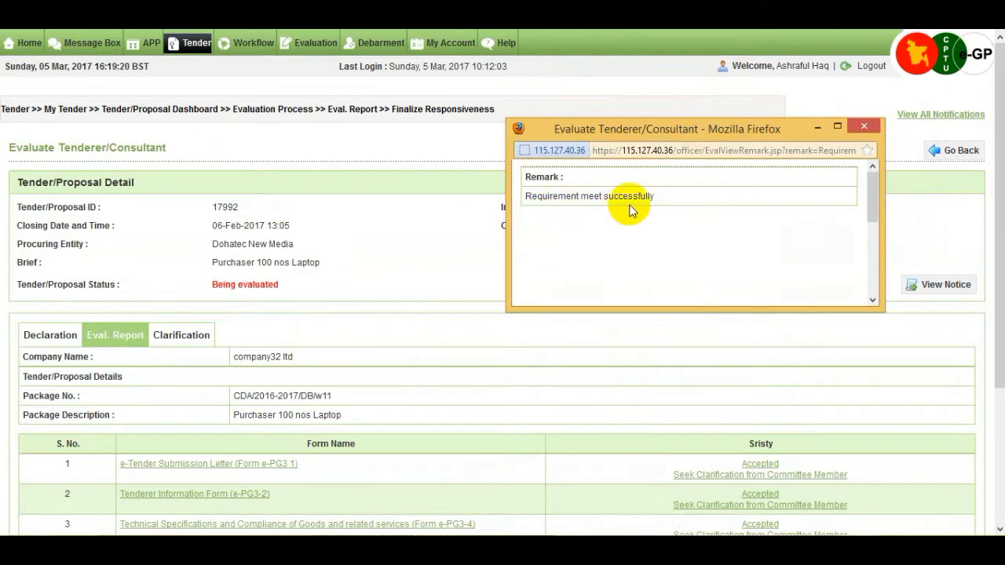
left_click(862, 127)
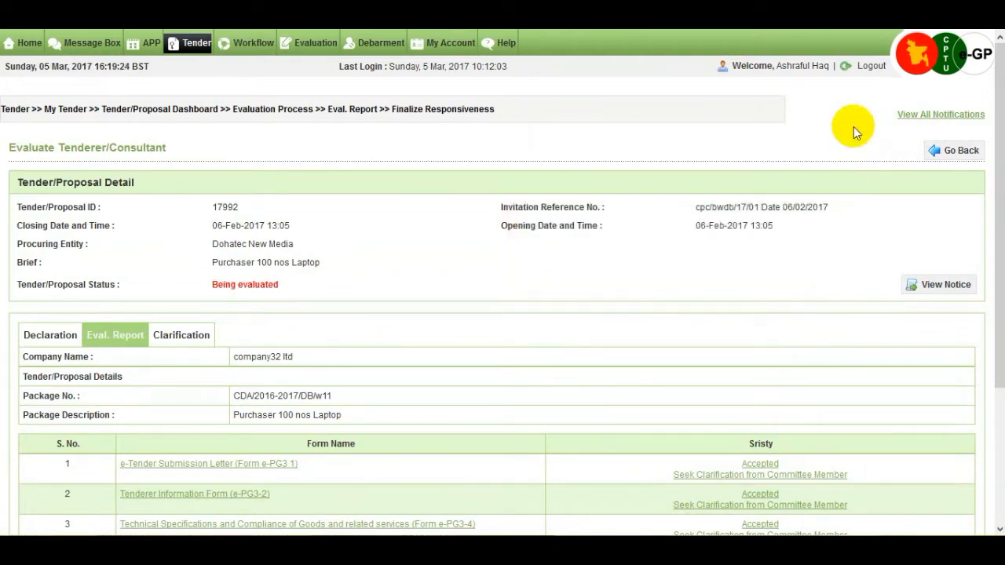
Step: Mark company32 ltd as Technically Responsive and submit its evaluation
left_click_drag(994, 182, 990, 308)
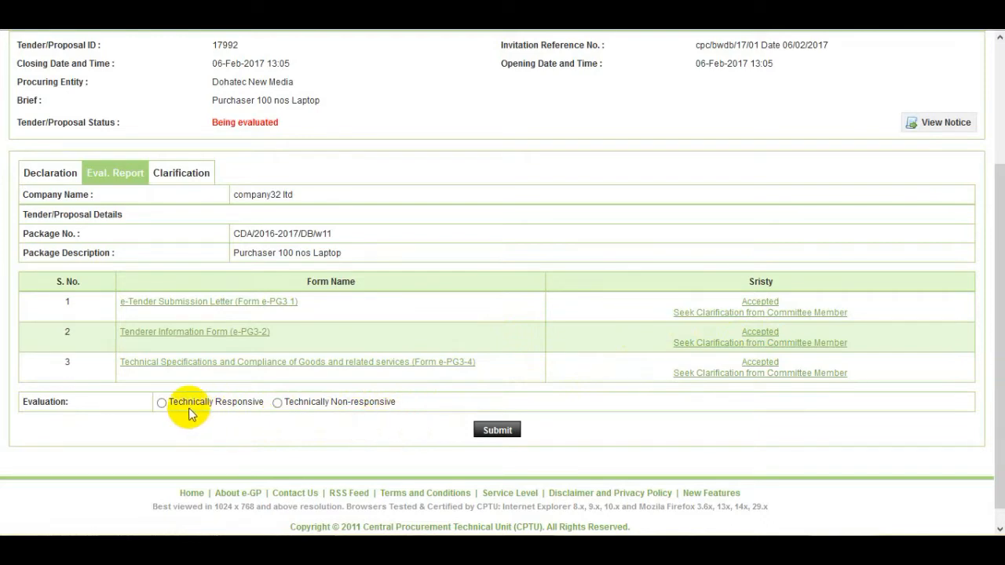
left_click(163, 405)
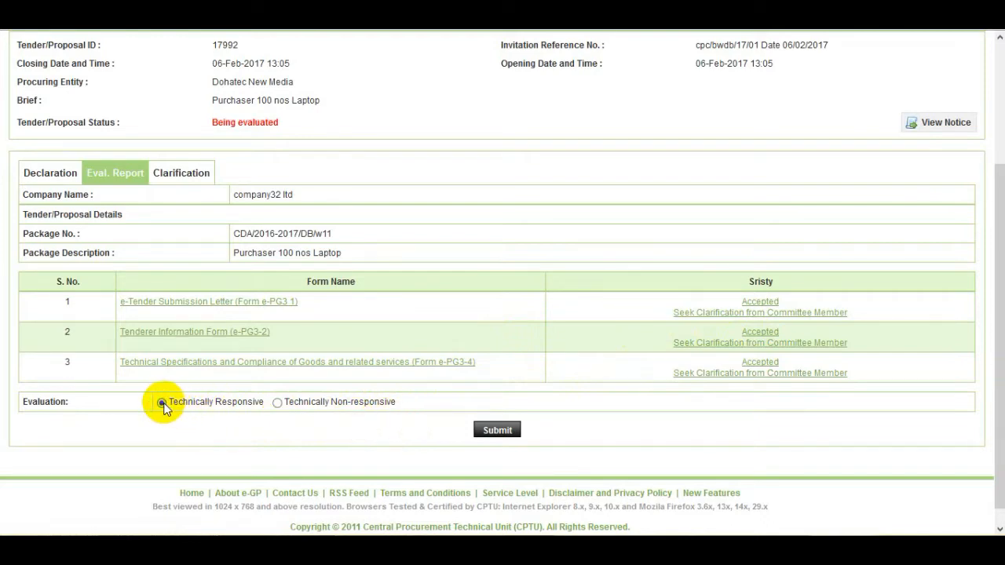
left_click(506, 435)
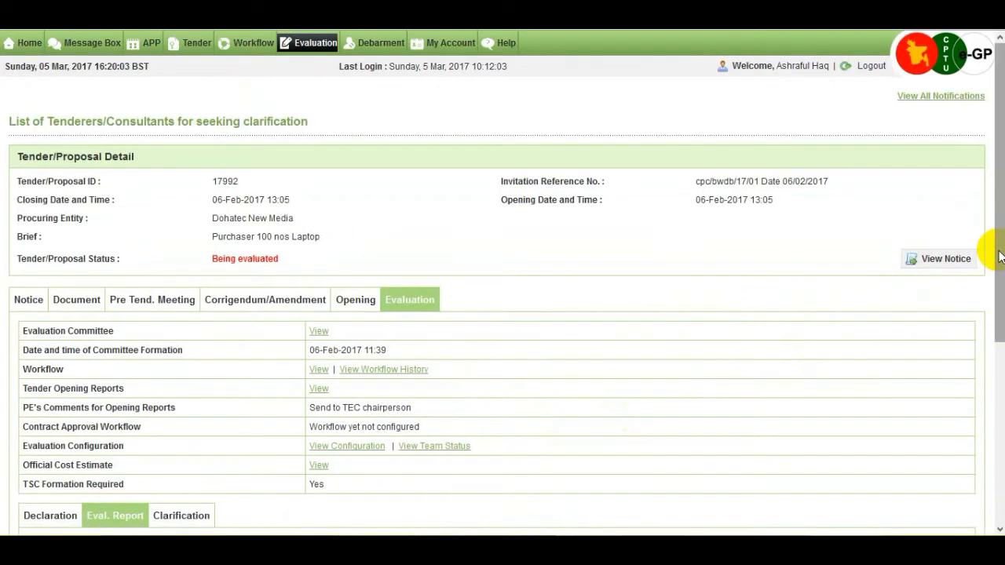
Step: Scroll to the Eval. Report section and open Configure for Tender Evaluation Report 1
left_click_drag(1000, 257, 992, 422)
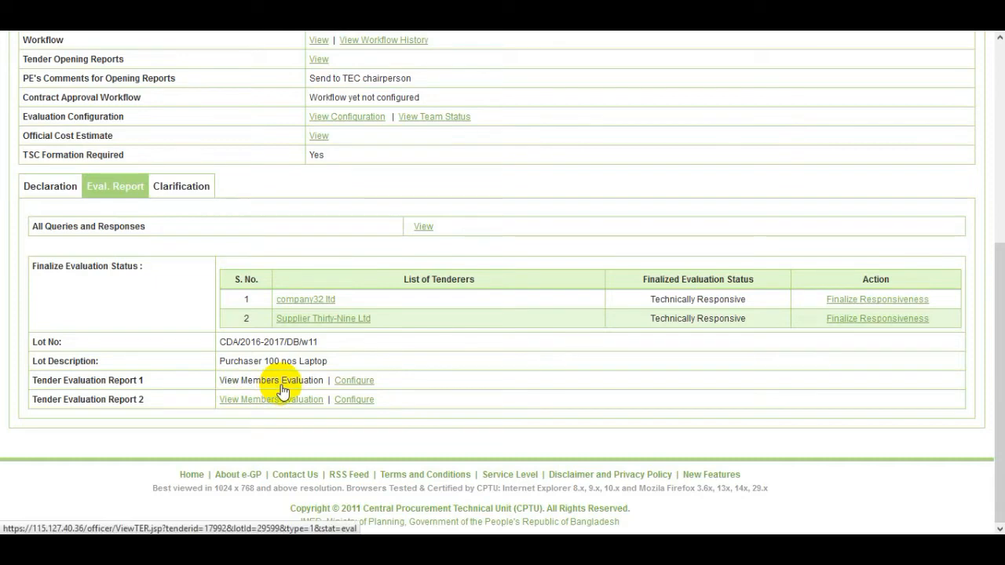
left_click(370, 384)
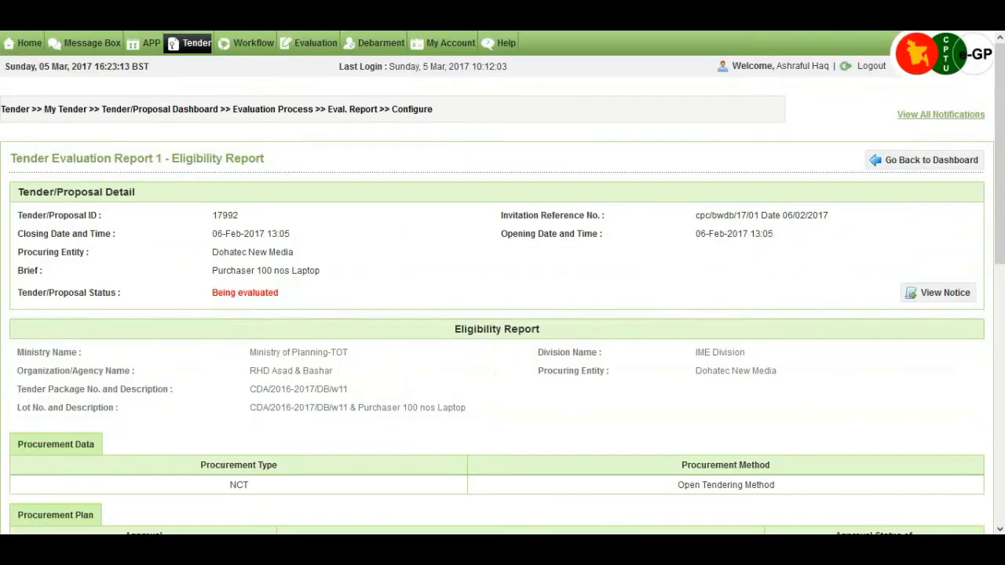
Step: Leave every eligibility criterion, including company32 ltd's Tender Validity, at Yes and save Report 1
left_click_drag(999, 157, 1001, 325)
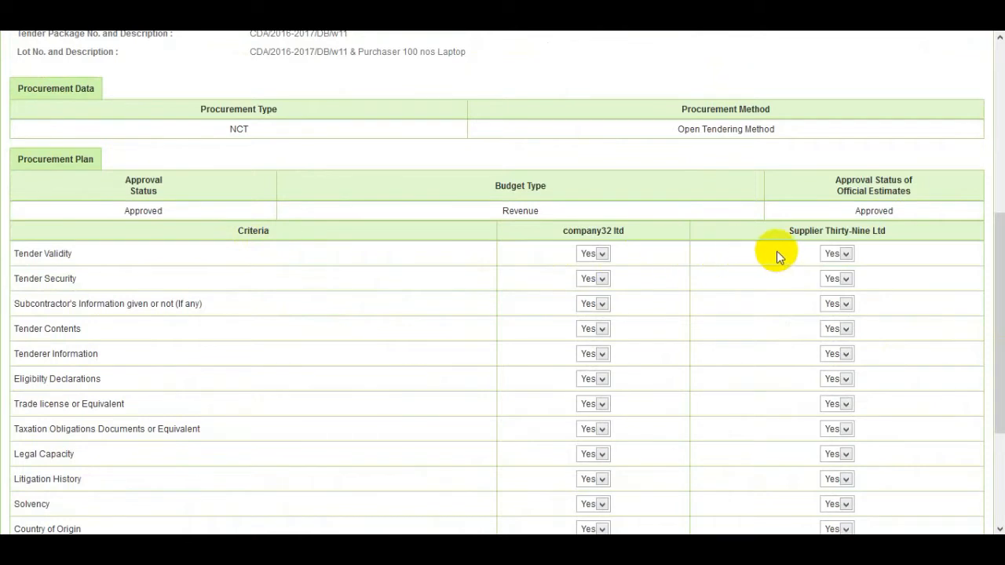
left_click(602, 254)
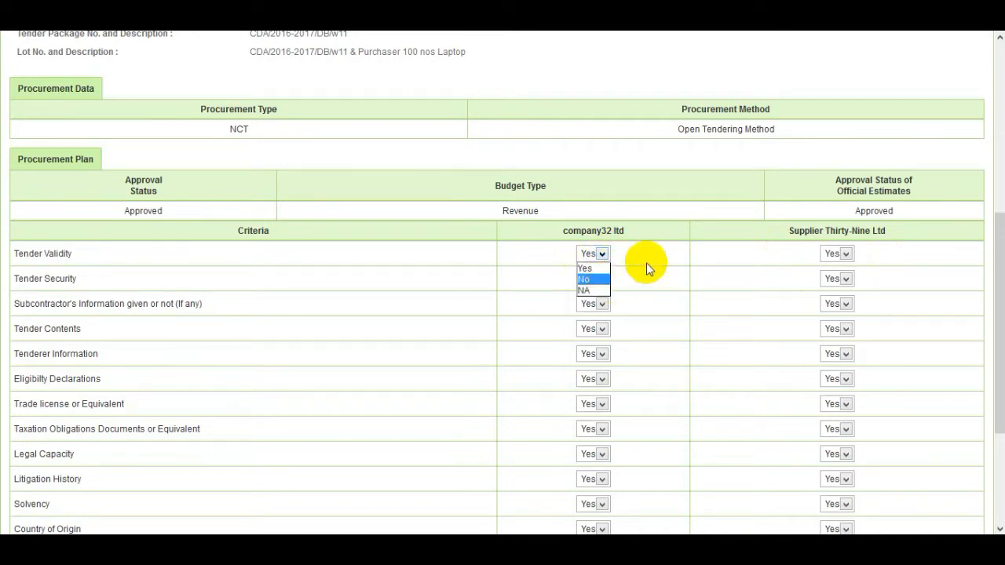
scroll(646, 262, "down", 3)
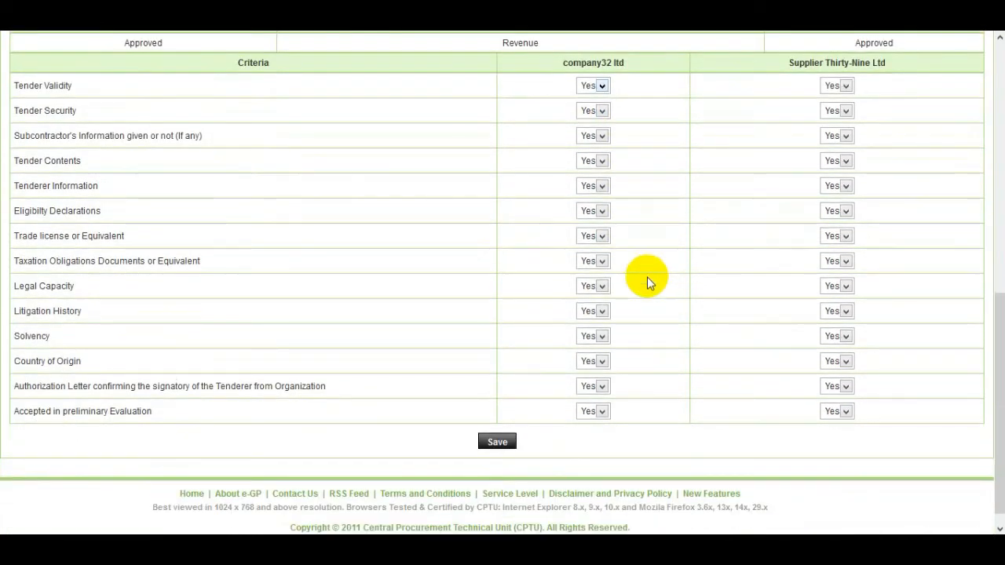
left_click(505, 441)
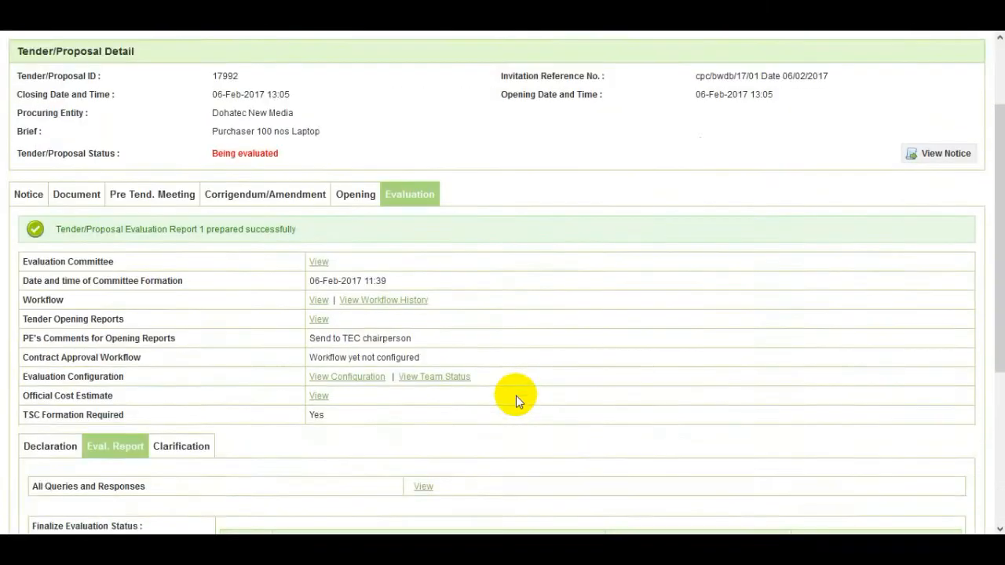
Step: Notify the committee members to sign Tender Evaluation Report 1 and confirm with OK
scroll(516, 401, "down", 1)
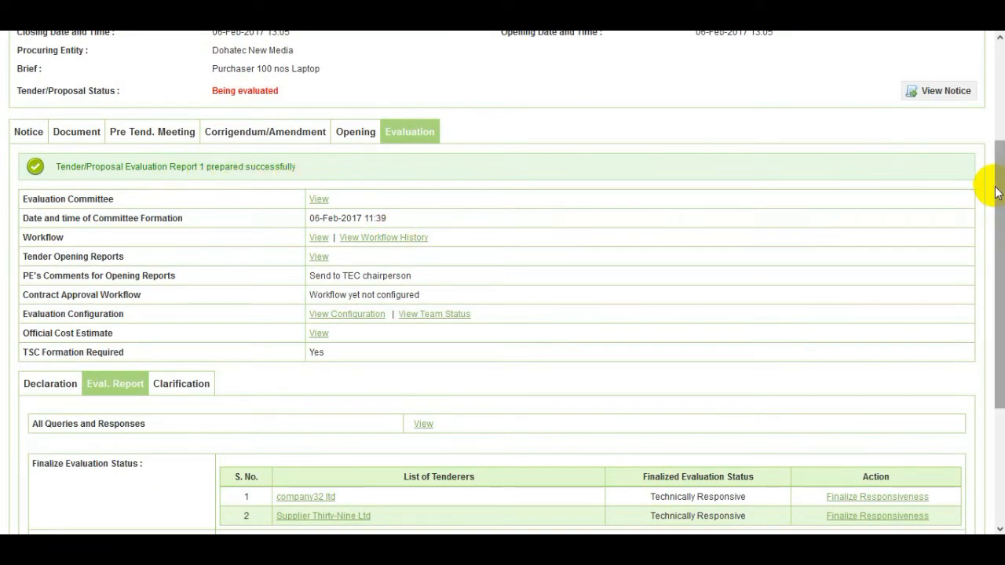
left_click_drag(994, 188, 996, 307)
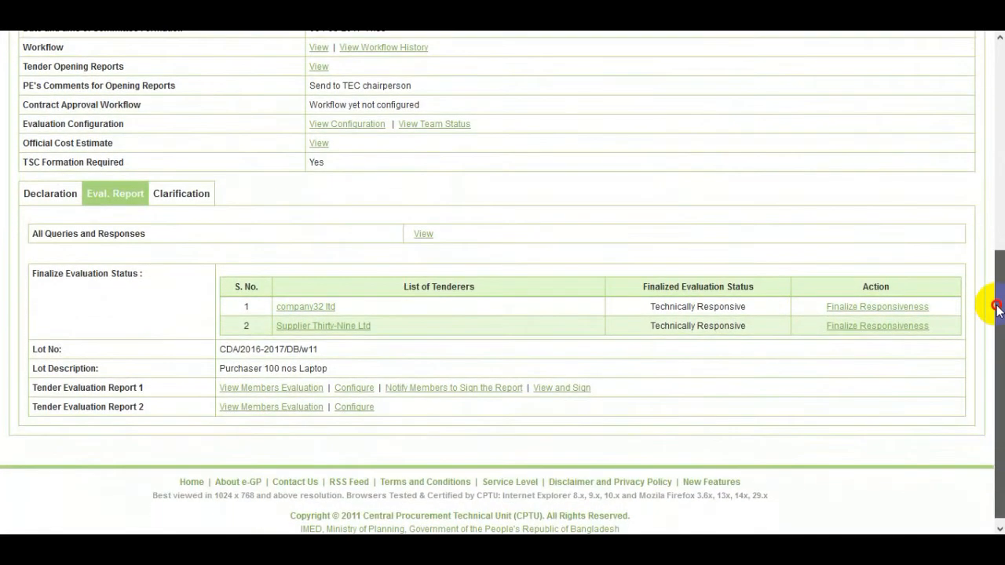
left_click(468, 388)
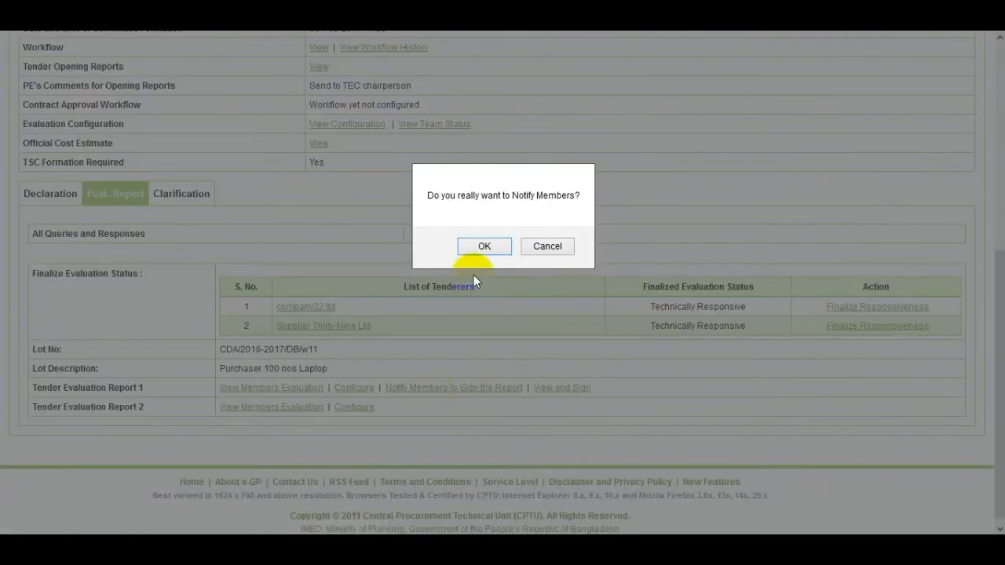
left_click(482, 248)
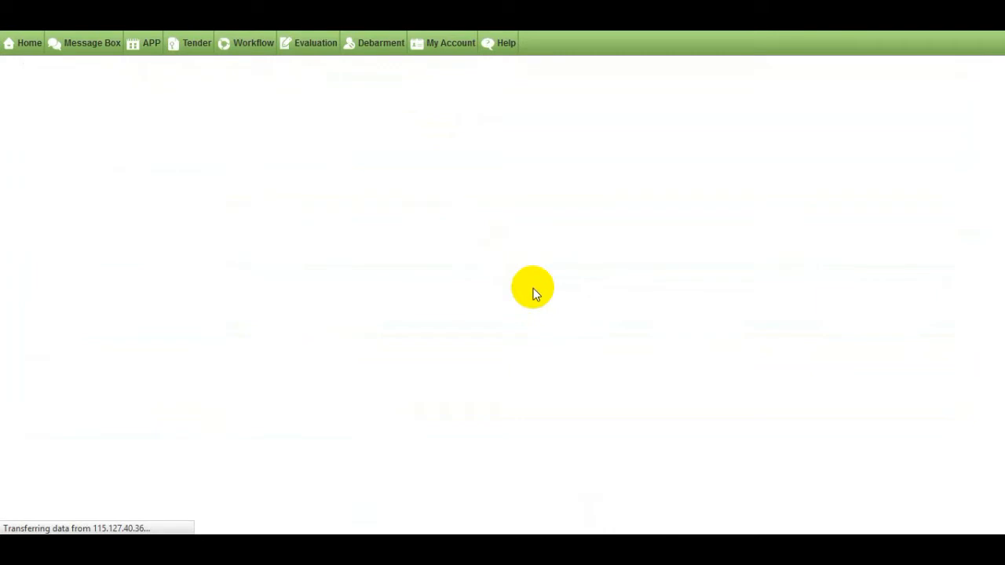
scroll(435, 284, "down", 2)
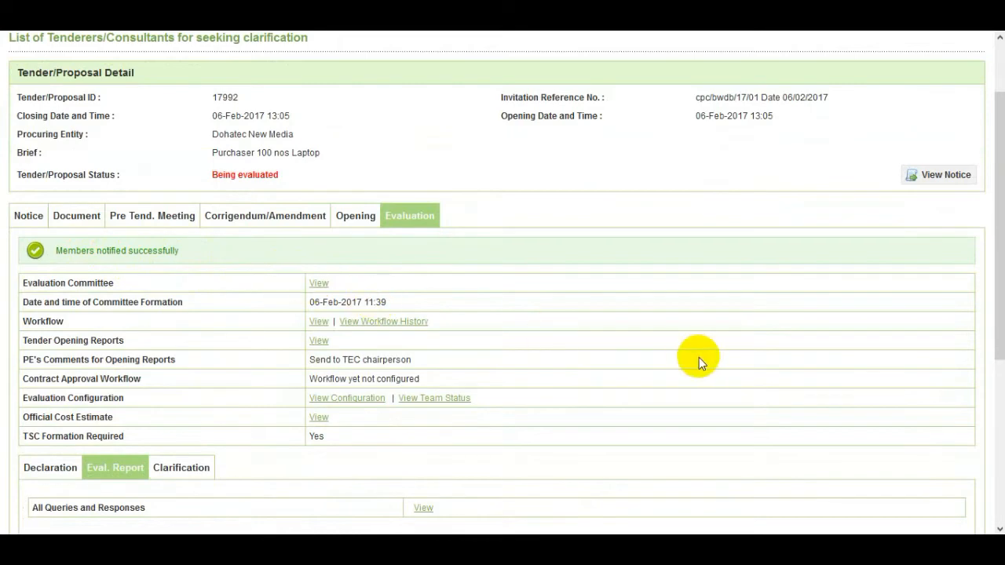
scroll(698, 357, "down", 2)
scroll(698, 361, "down", 3)
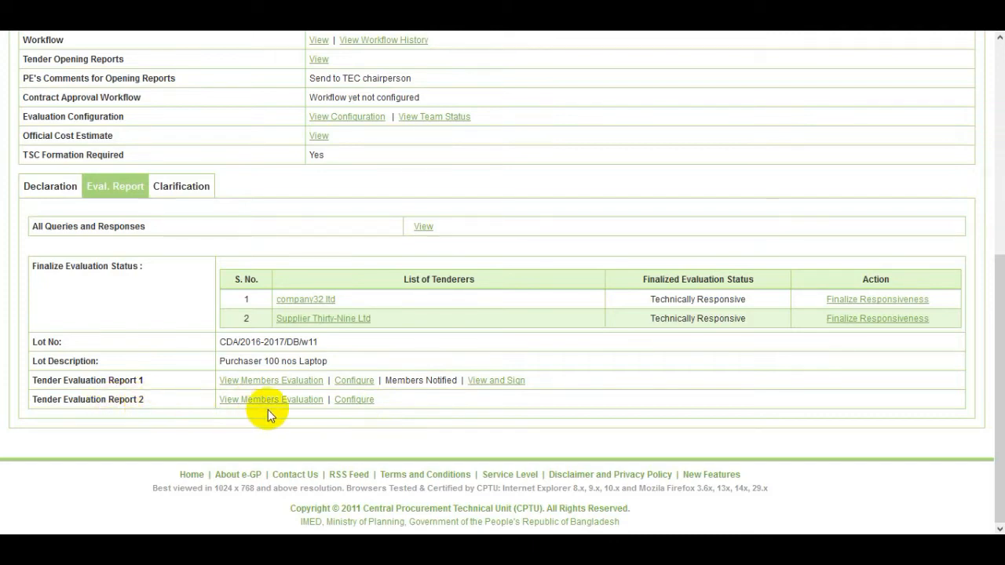
Step: Configure Report 2 with Yes on every criterion, including Eligibility of Goods, and save
left_click(363, 405)
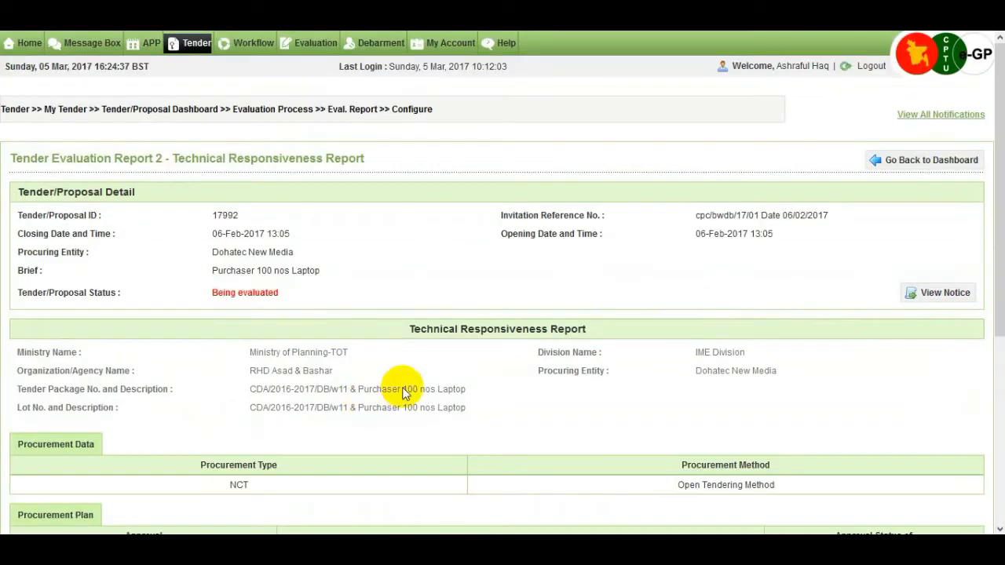
scroll(448, 377, "down", 4)
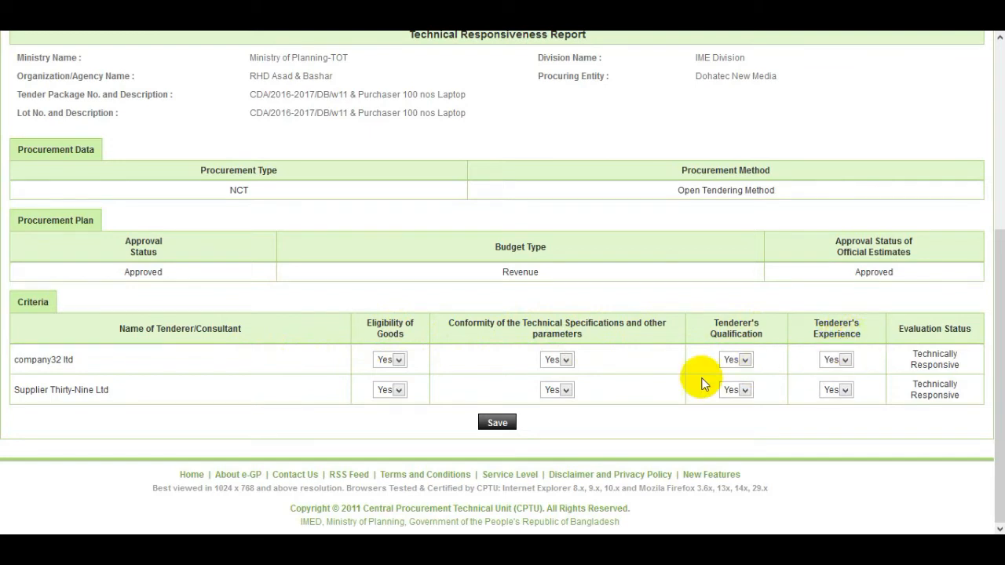
left_click(395, 365)
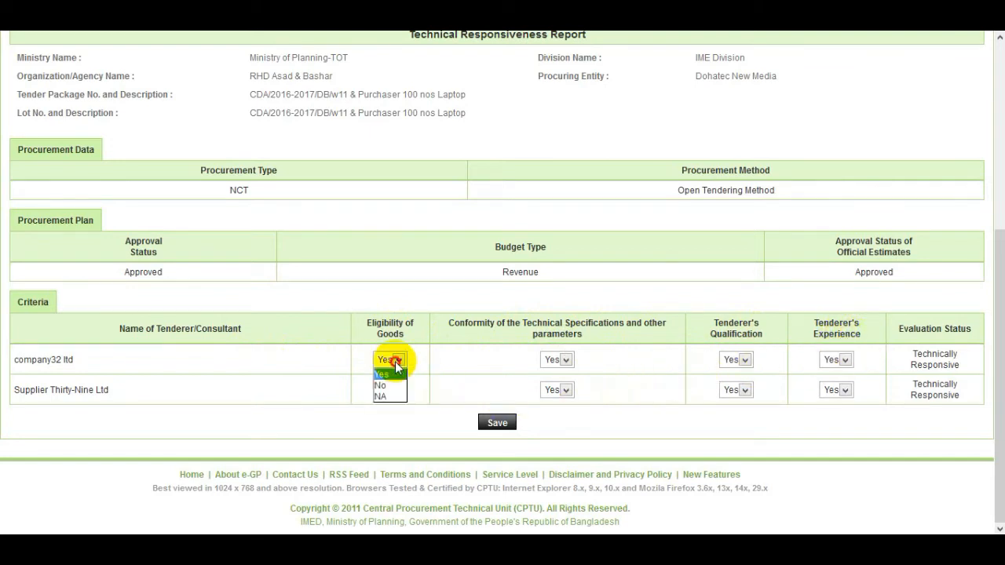
left_click(395, 361)
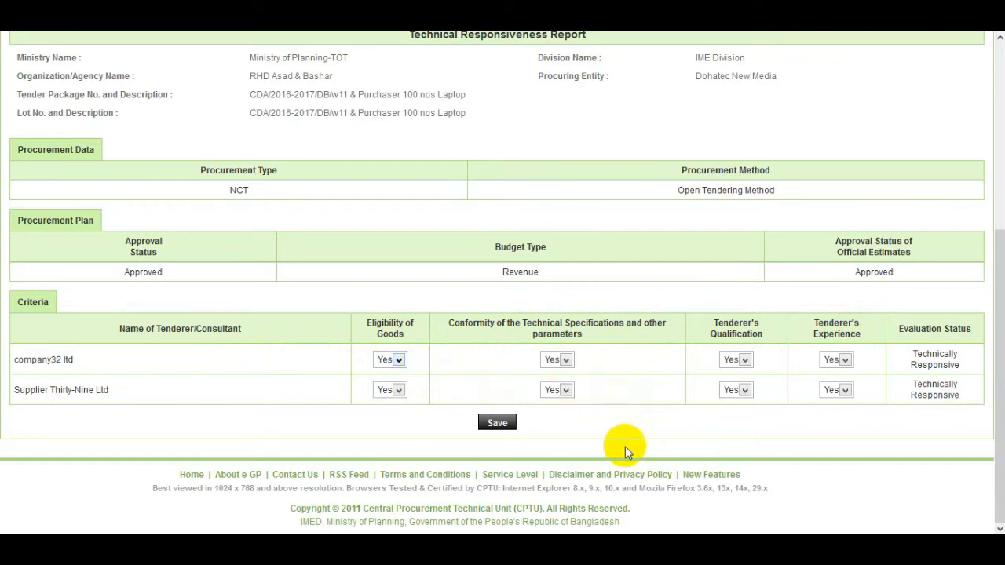
left_click(501, 425)
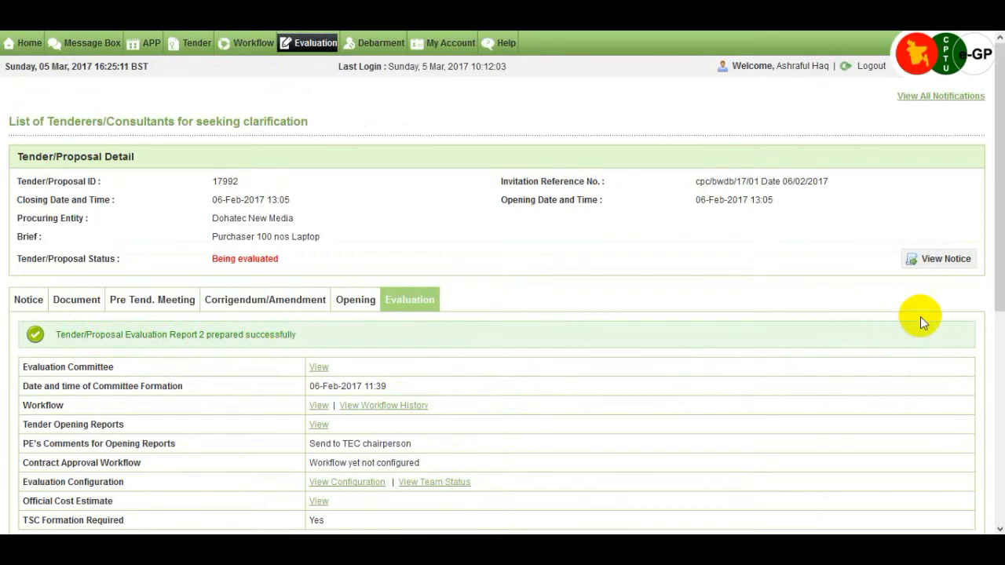
Step: Notify the committee members to sign Tender Evaluation Report 2 for tender 17992 and confirm
left_click_drag(998, 302, 998, 464)
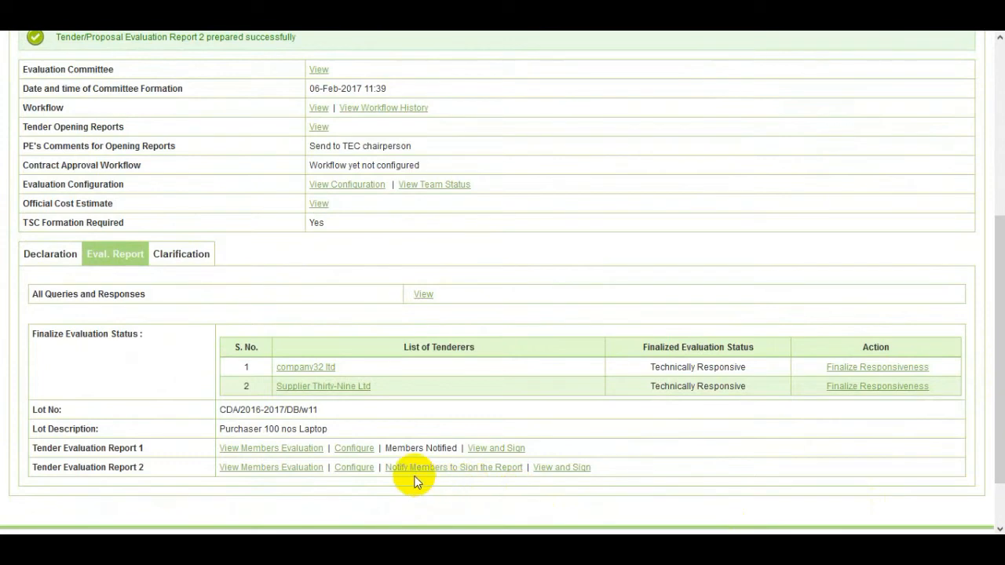
left_click(476, 468)
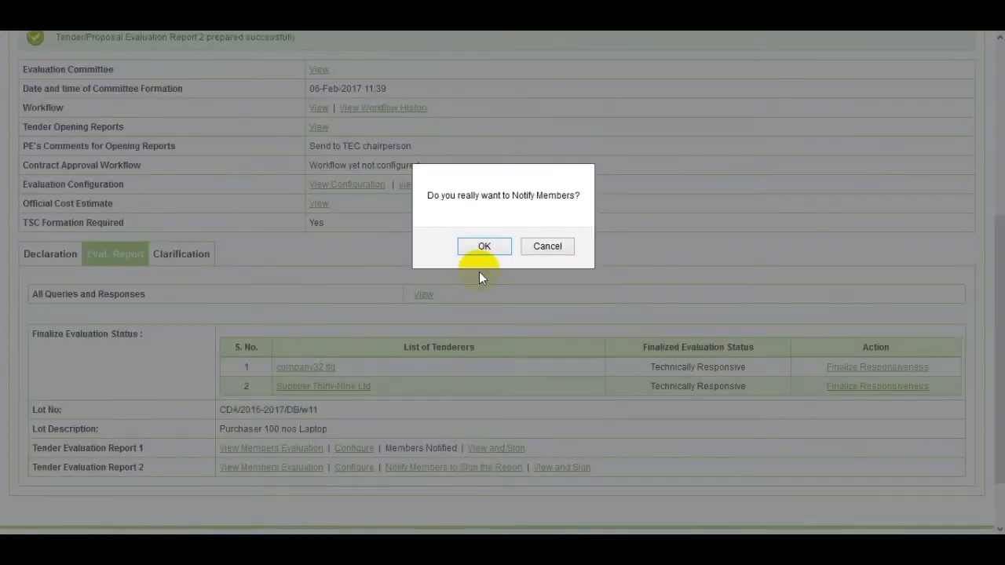
left_click(484, 246)
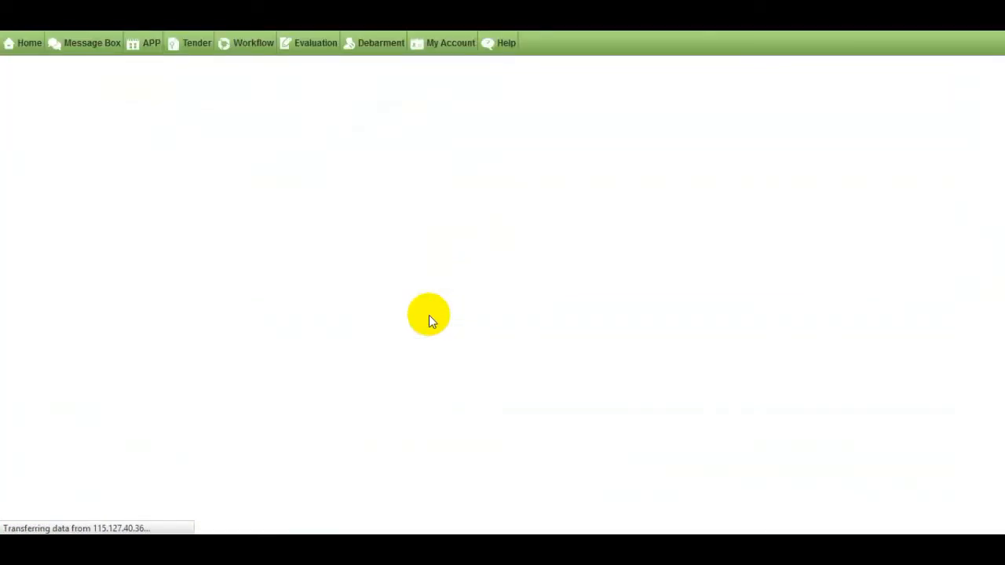
scroll(190, 234, "down", 2)
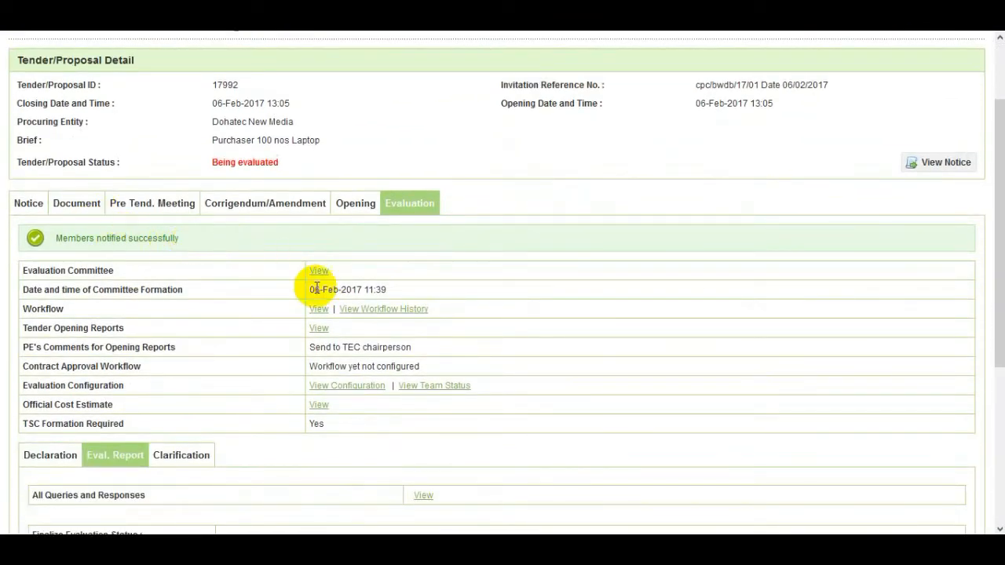
scroll(316, 287, "down", 5)
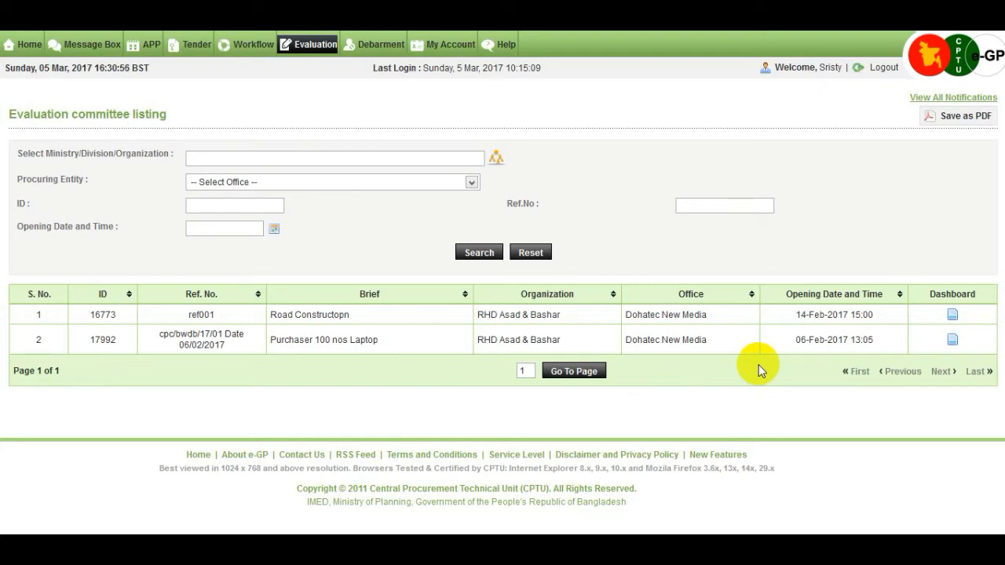
Step: Open tender 17992's dashboard and its Eval. Report section listing Reports 1 and 2
left_click(952, 343)
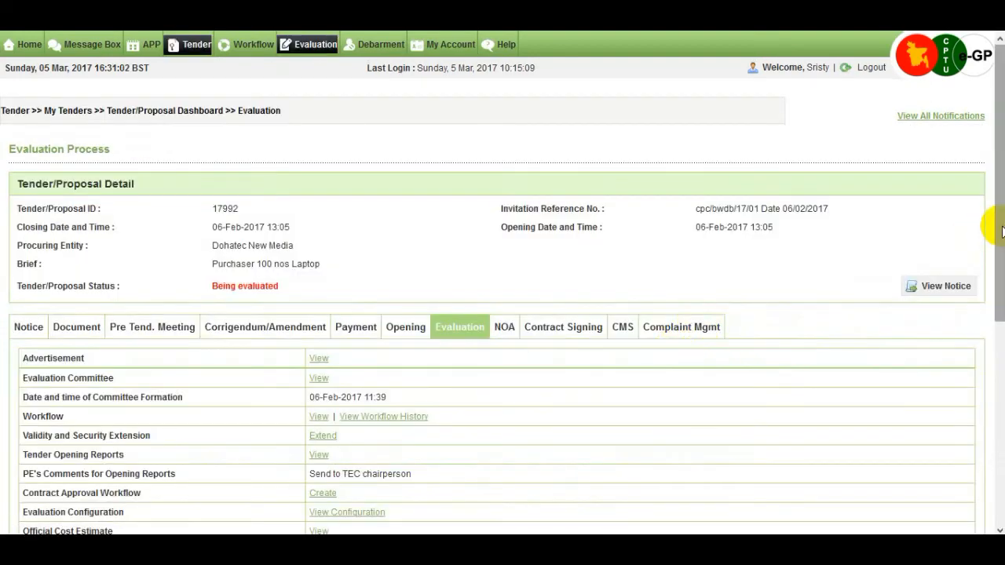
left_click_drag(997, 227, 997, 427)
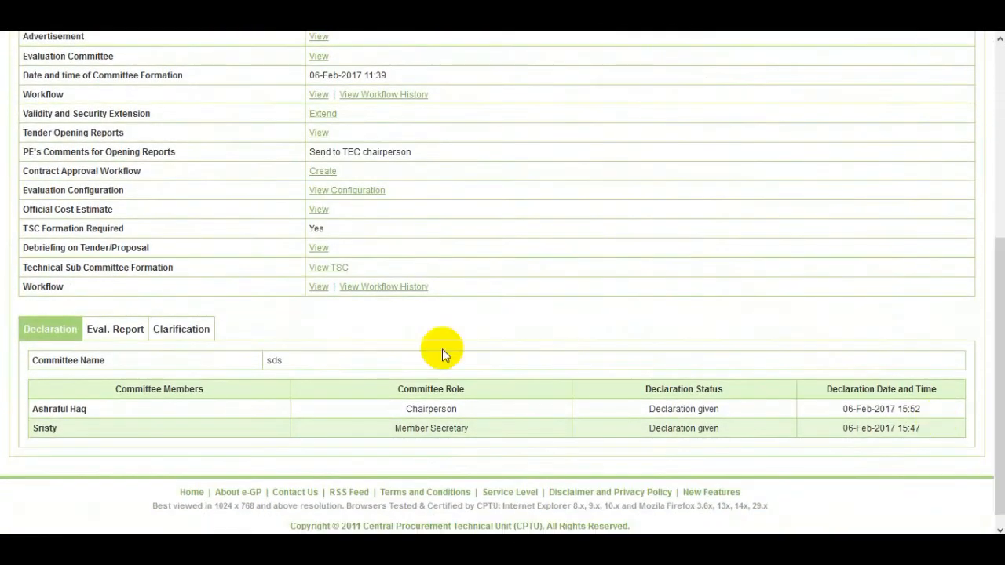
left_click(128, 334)
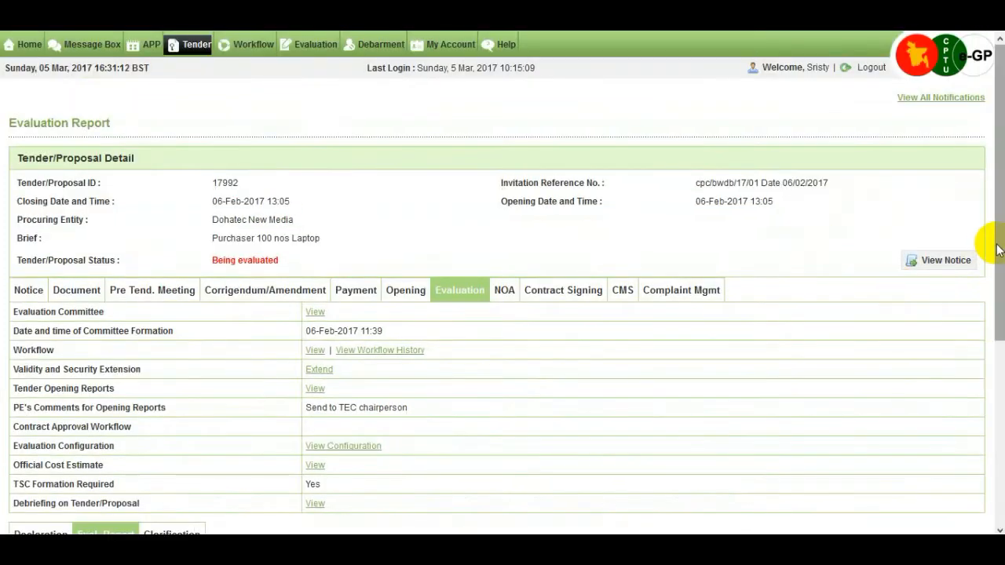
left_click_drag(997, 249, 998, 433)
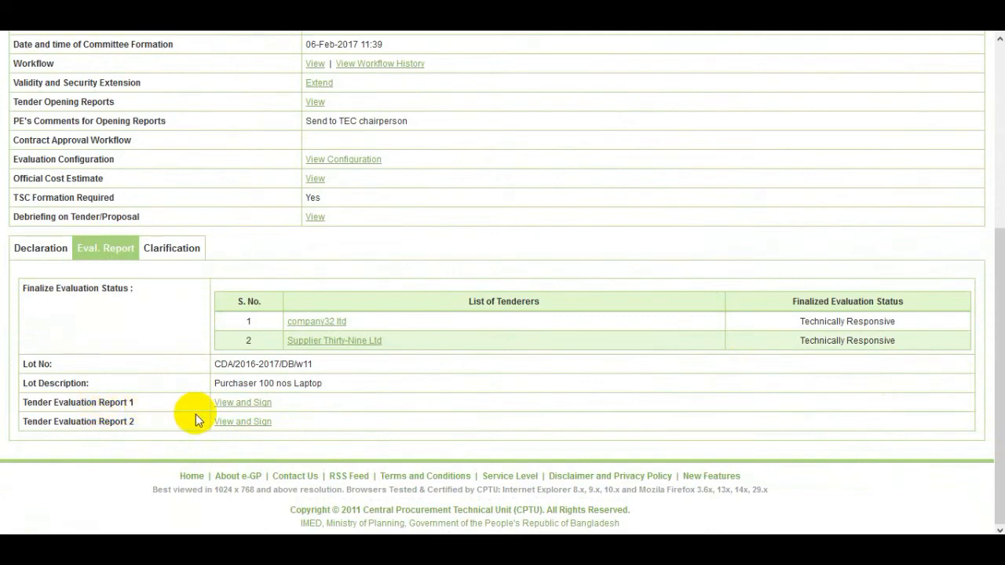
left_click(263, 405)
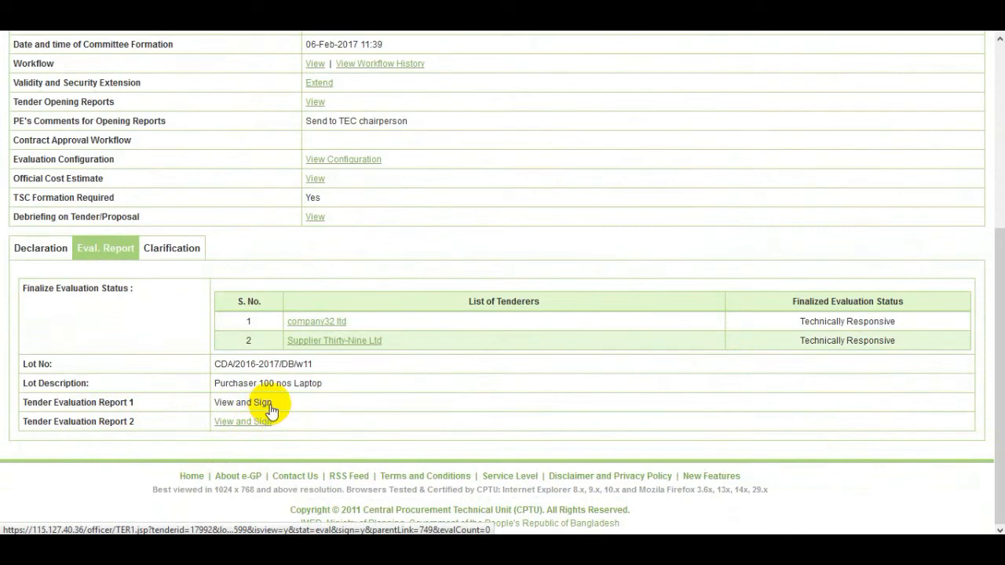
Step: Open View and Sign for Report 1 and the member secretary's approval form under TEC Members
left_click(270, 405)
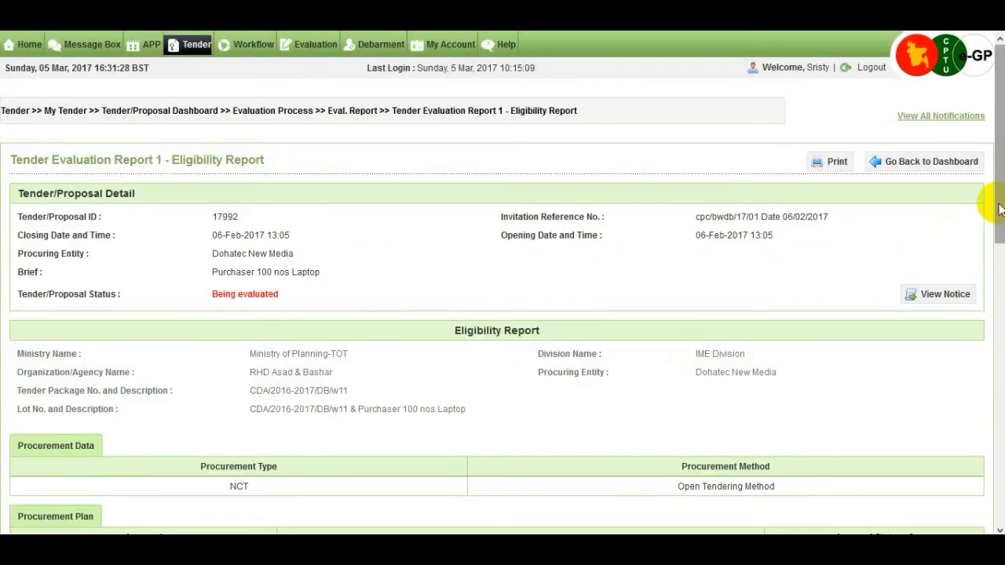
left_click_drag(996, 206, 1000, 430)
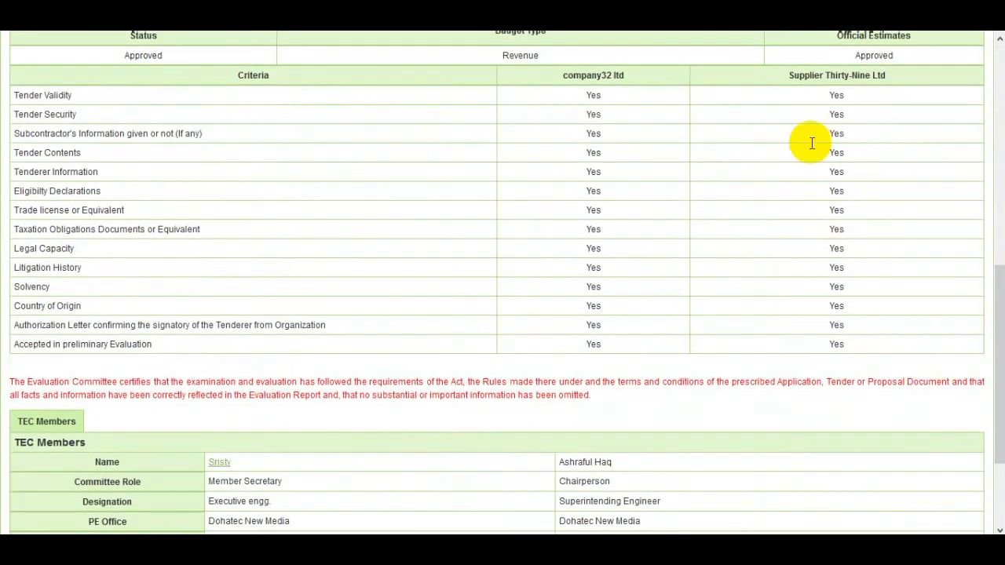
left_click_drag(1000, 296, 1000, 359)
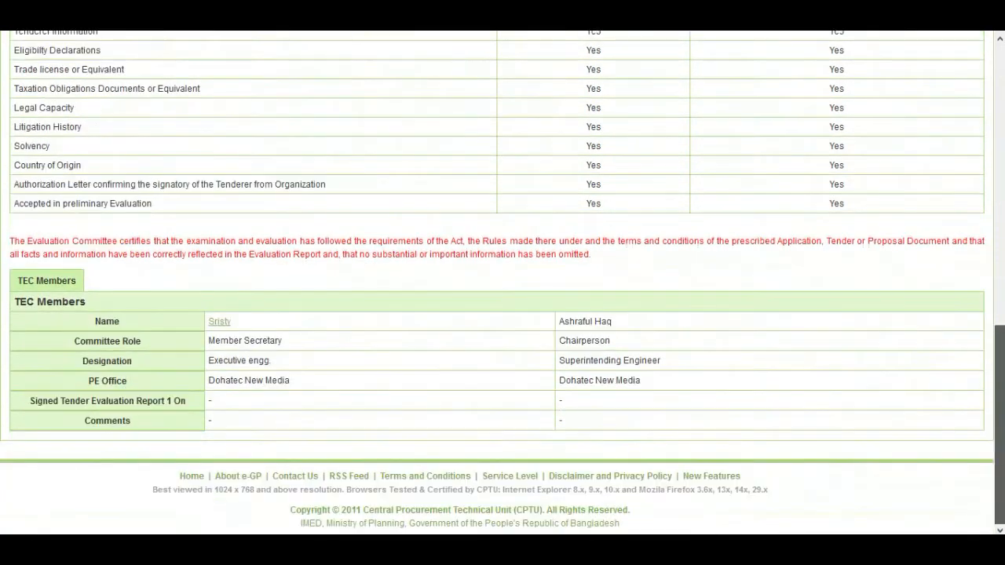
left_click(221, 323)
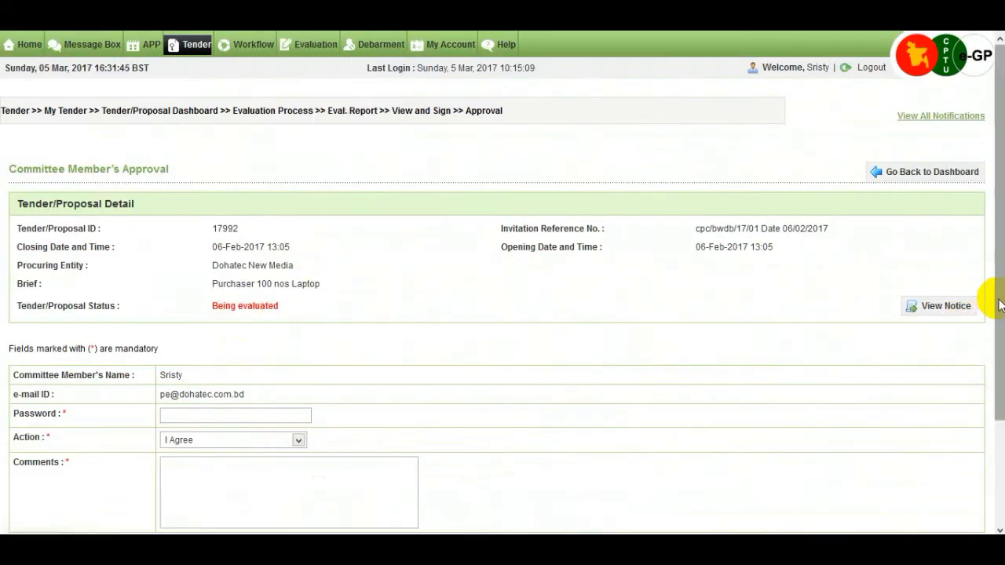
Step: Sign Report 1 with the account password, action I Agree and the comment 'agree'
scroll(973, 314, "down", 2)
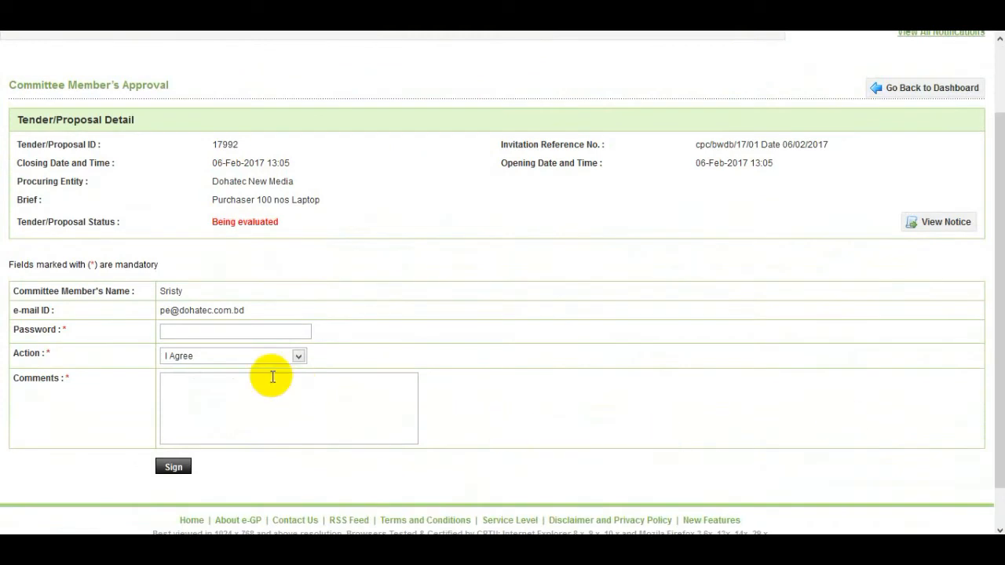
left_click(233, 329)
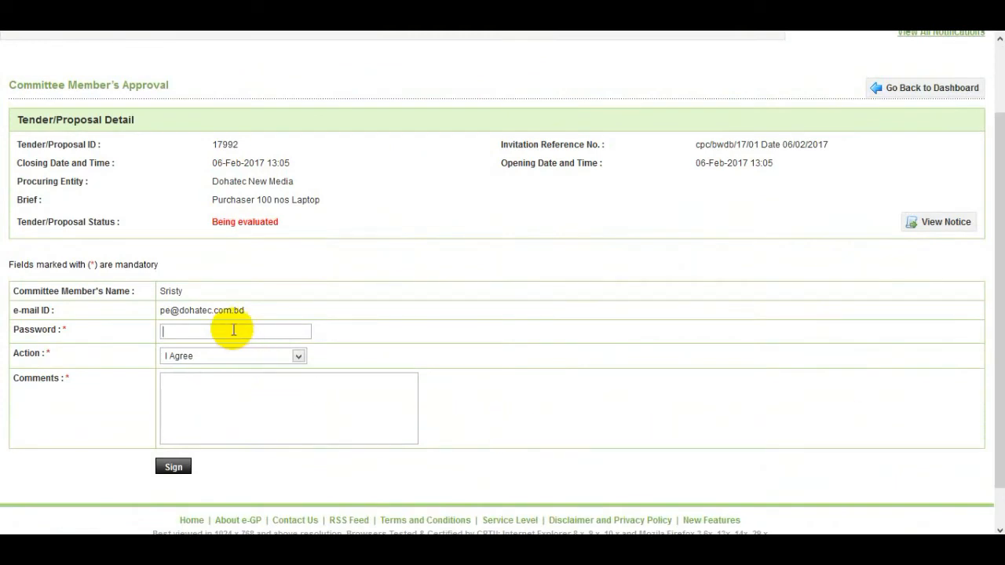
type("123456789")
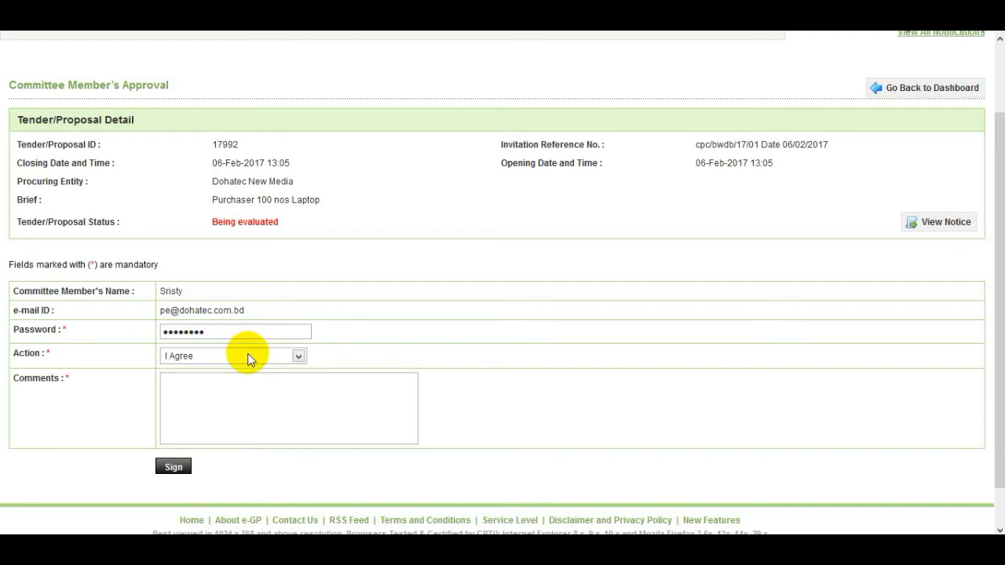
left_click(298, 355)
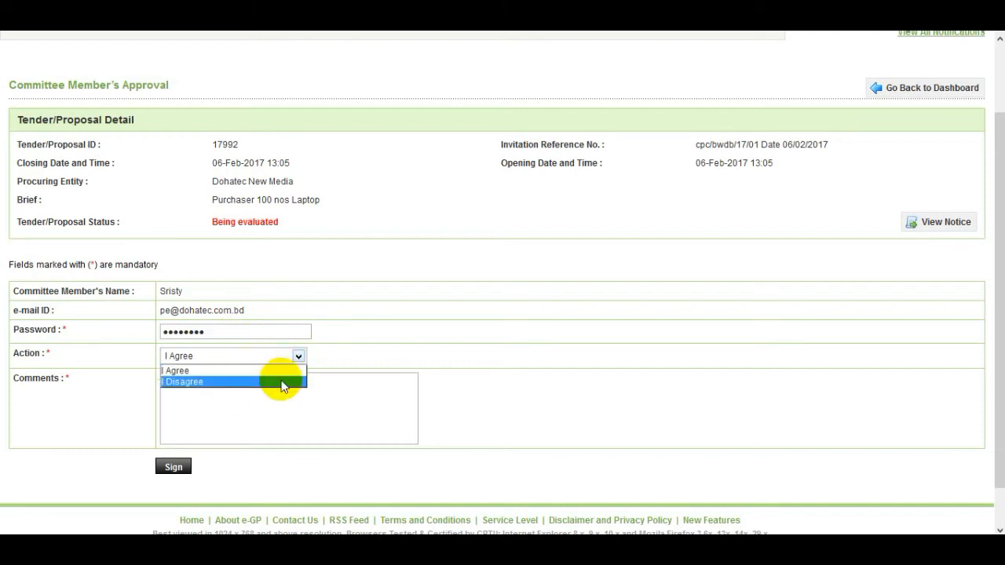
left_click(282, 382)
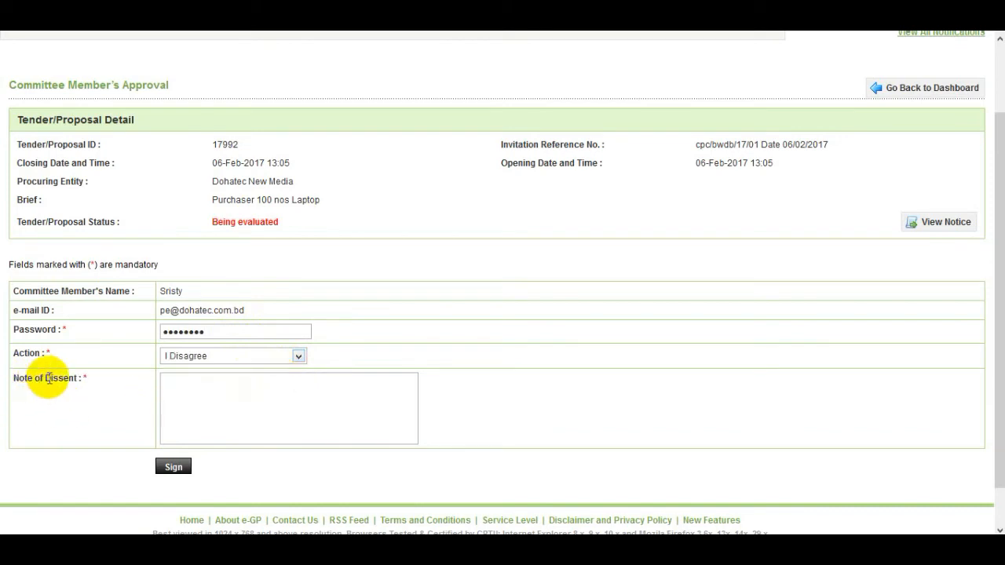
left_click(180, 398)
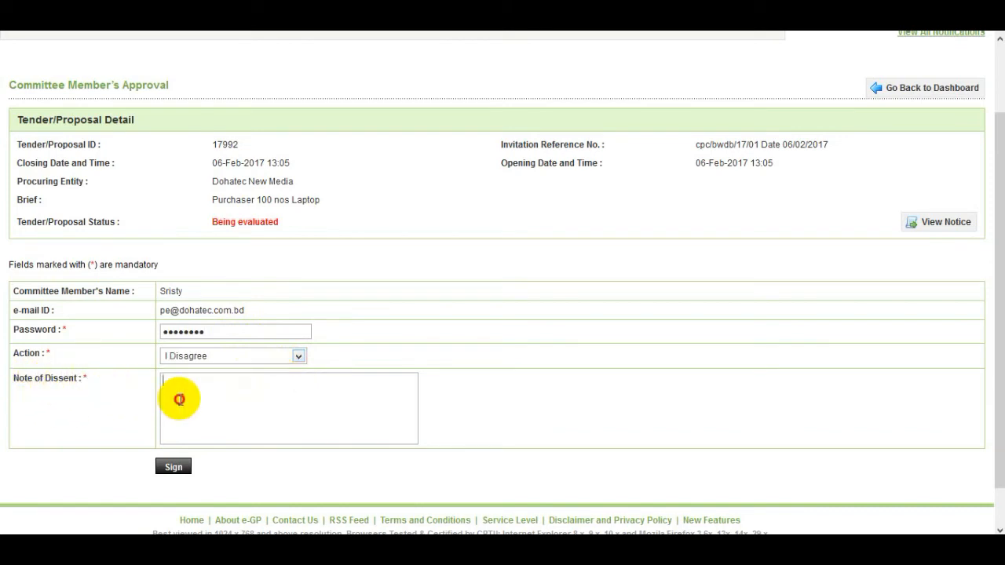
left_click(260, 359)
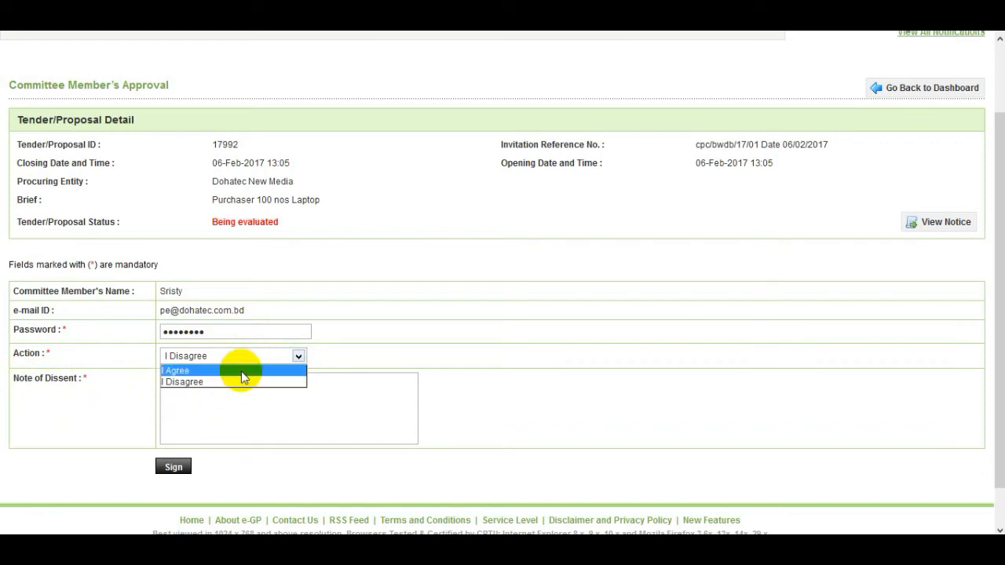
left_click(240, 371)
left_click(229, 384)
type("a")
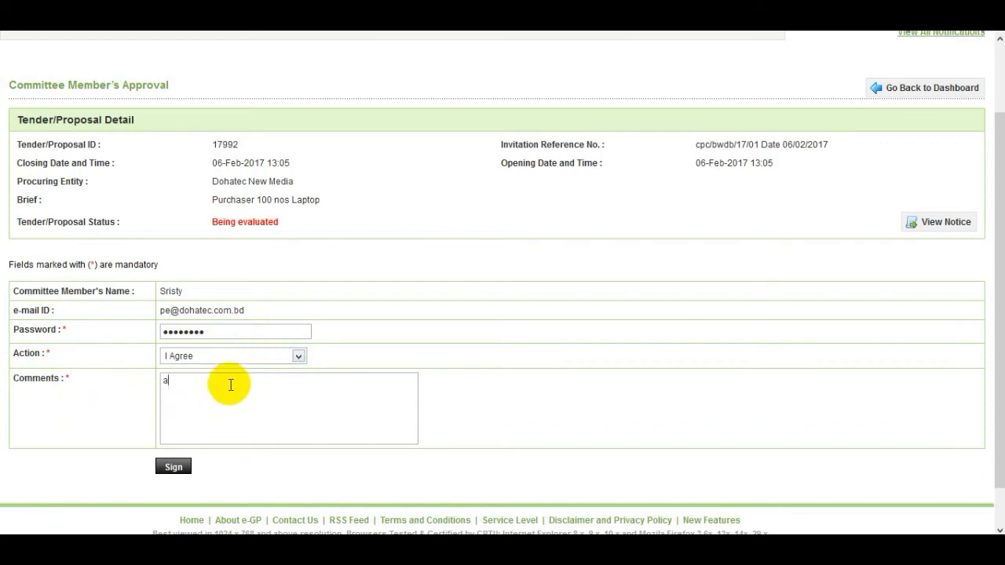
type("gree")
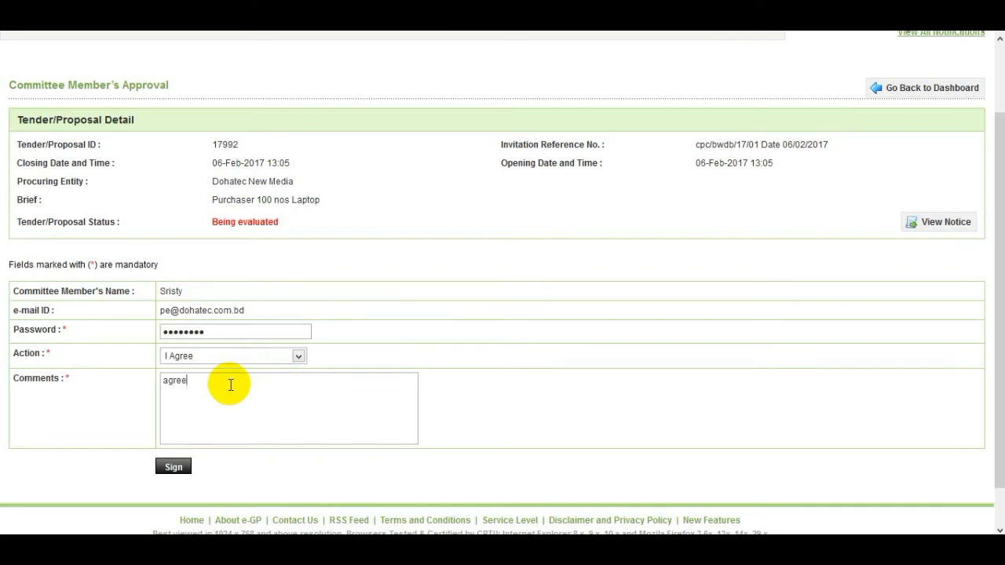
left_click(175, 470)
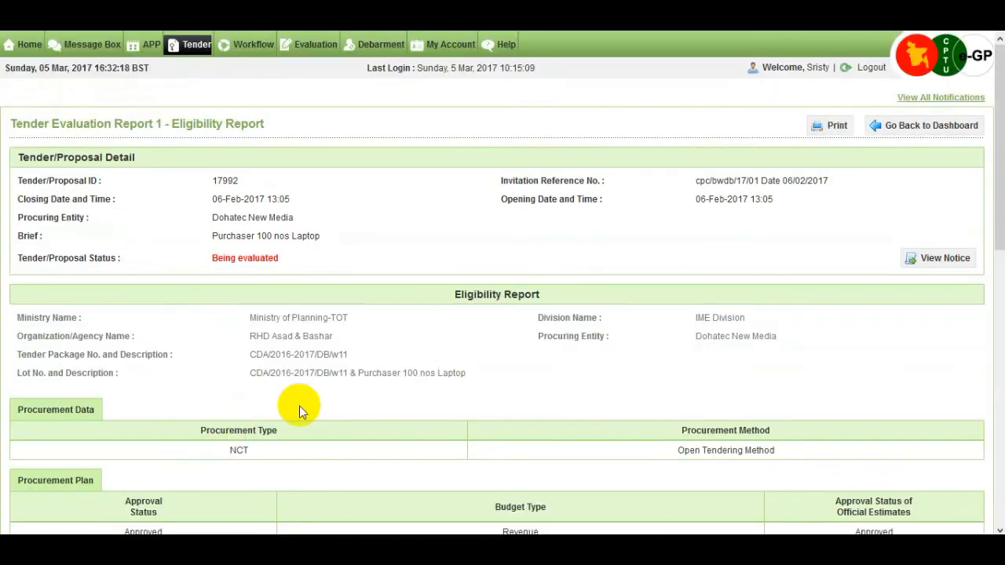
scroll(306, 404, "down", 4)
scroll(327, 397, "down", 1)
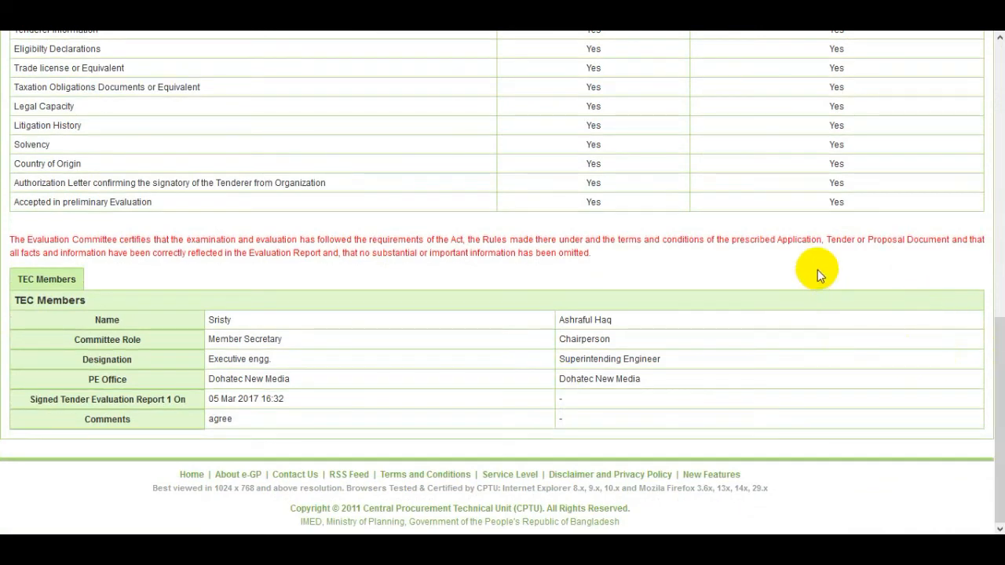
scroll(817, 269, "up", 10)
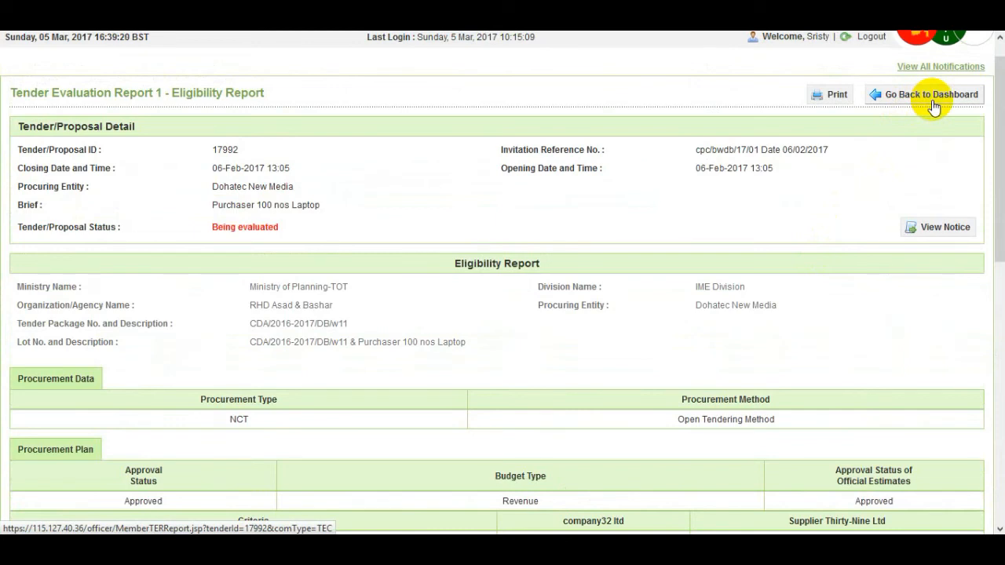
Step: Go back to the dashboard and open the member approval form for Tender Evaluation Report 2
left_click(906, 100)
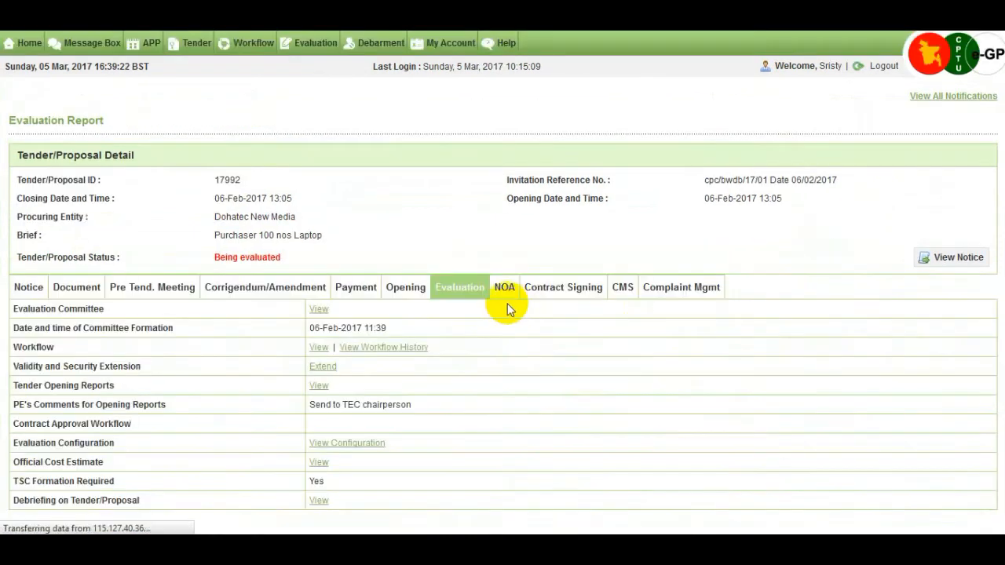
scroll(507, 308, "down", 3)
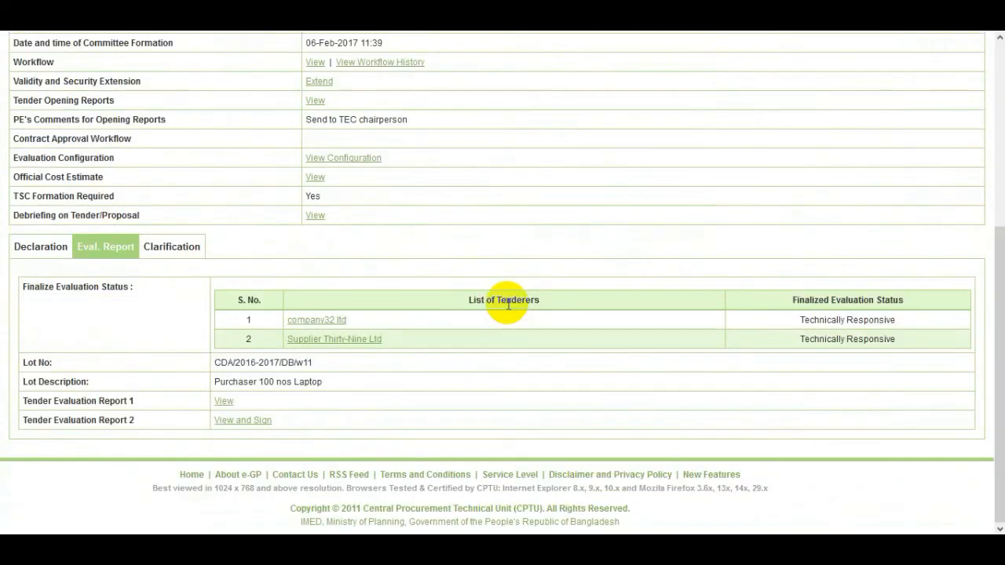
left_click(258, 425)
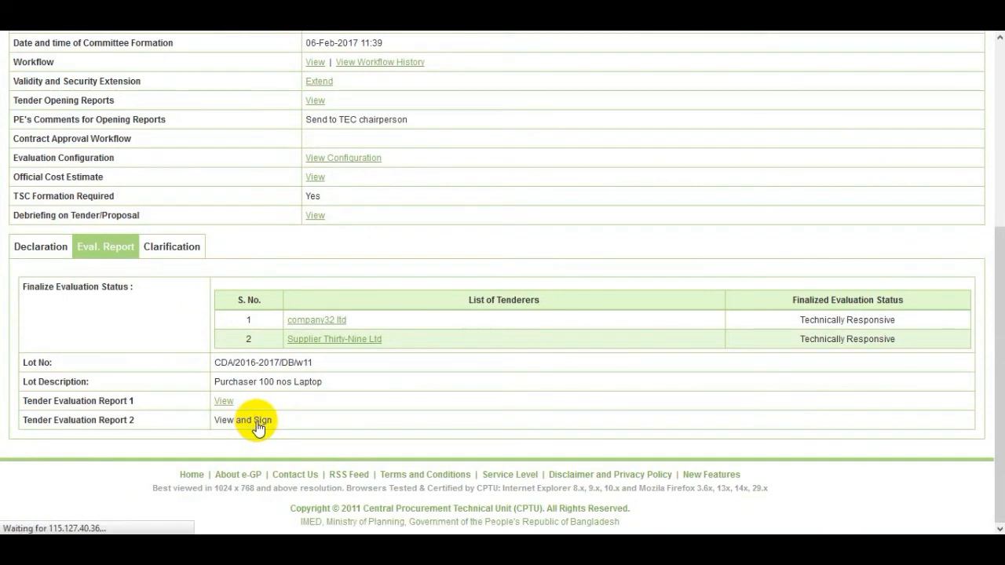
scroll(364, 384, "down", 6)
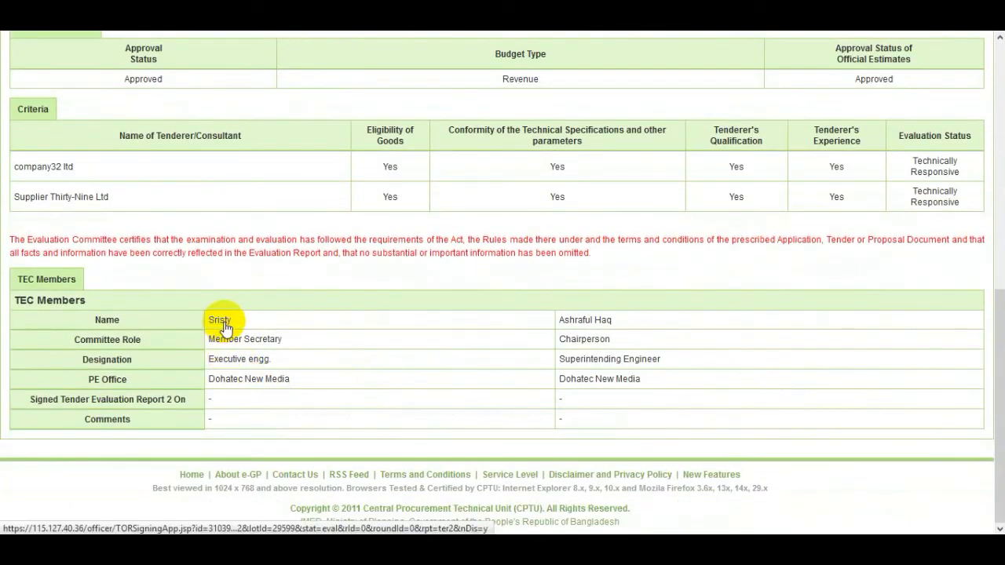
left_click(224, 323)
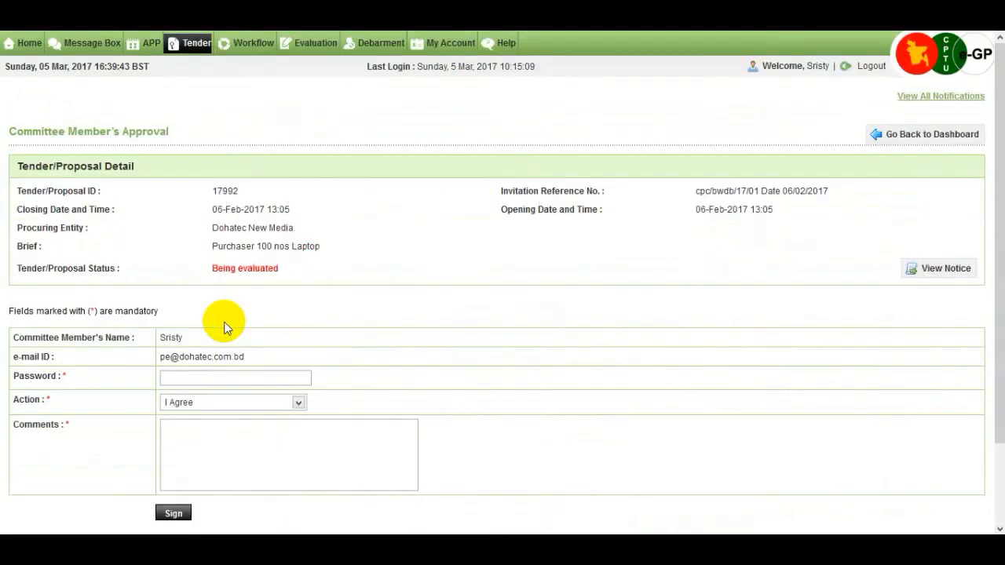
Step: Sign Report 2 with the account password, action I Agree and the comment 'agree'
scroll(280, 340, "down", 2)
left_click(221, 292)
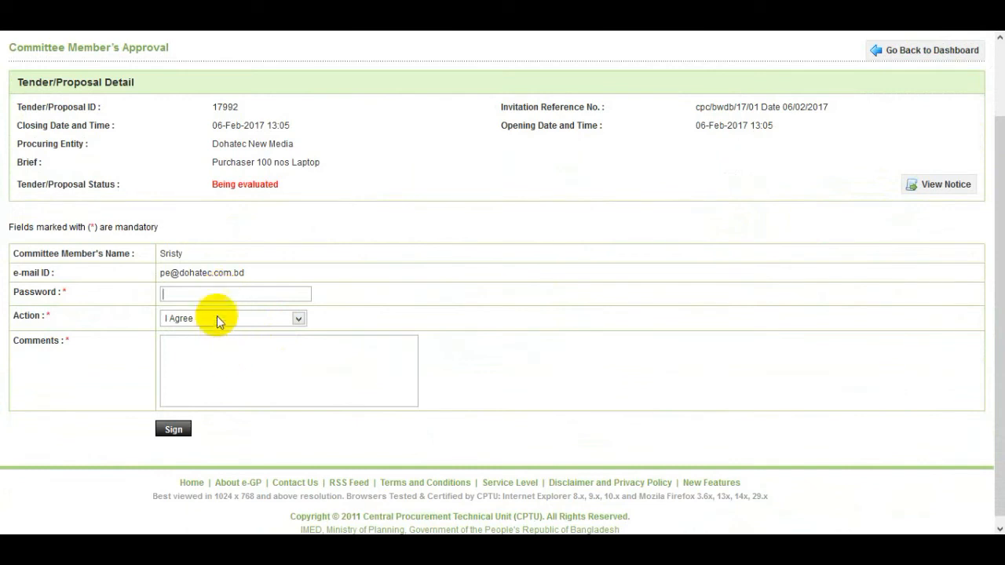
type("•")
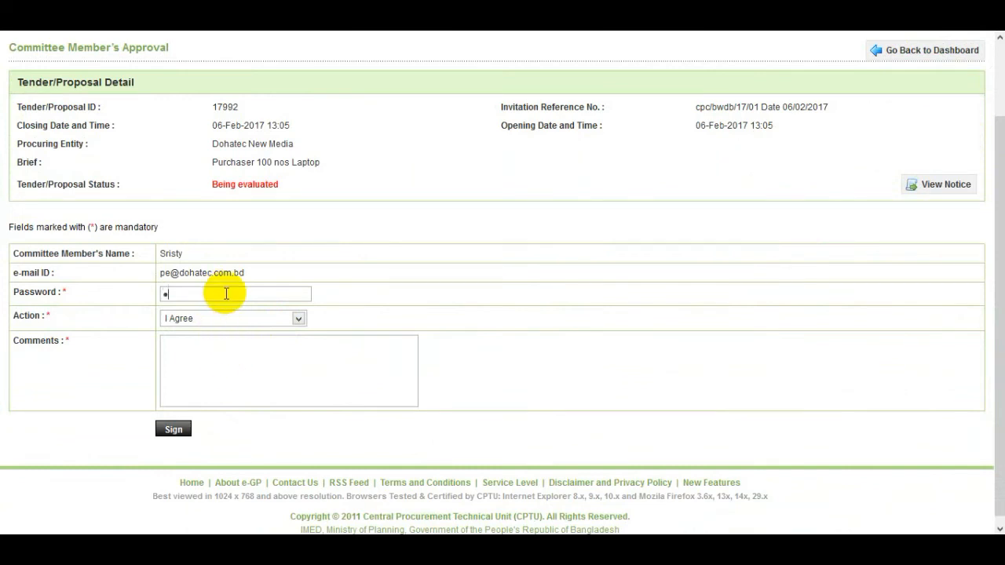
type("•••••••")
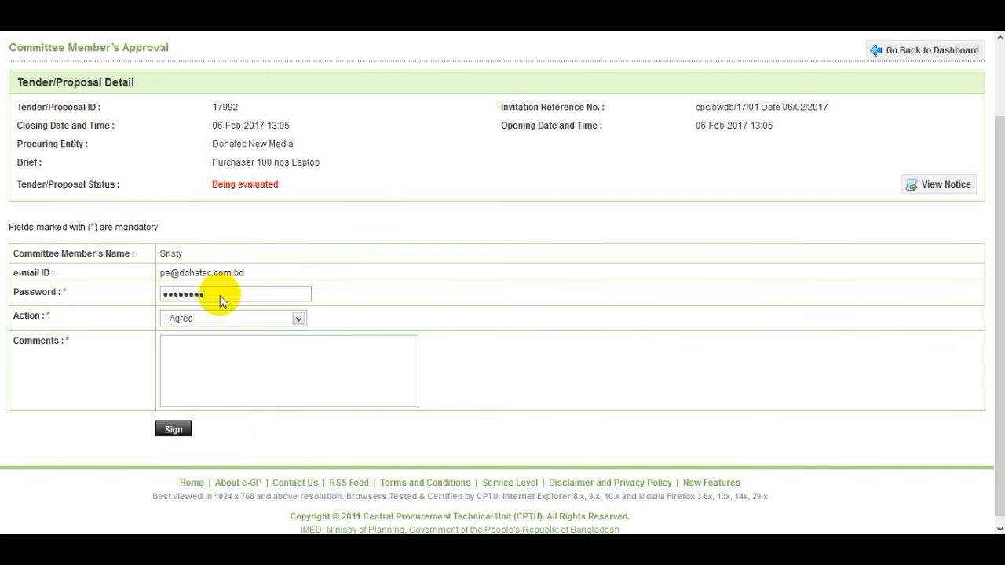
left_click(222, 360)
type("ag")
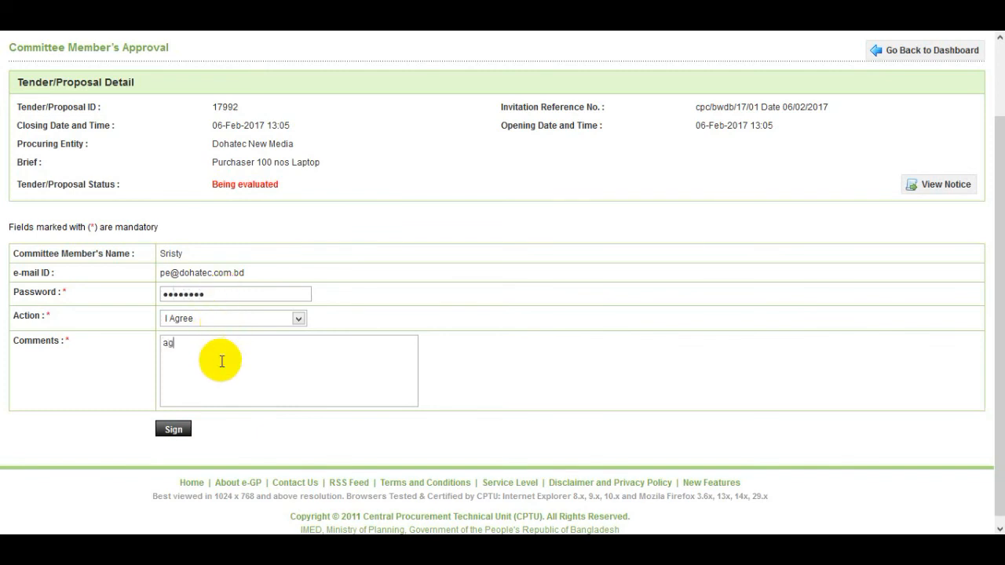
type("t")
key("BackSpace")
type("ree")
left_click(174, 428)
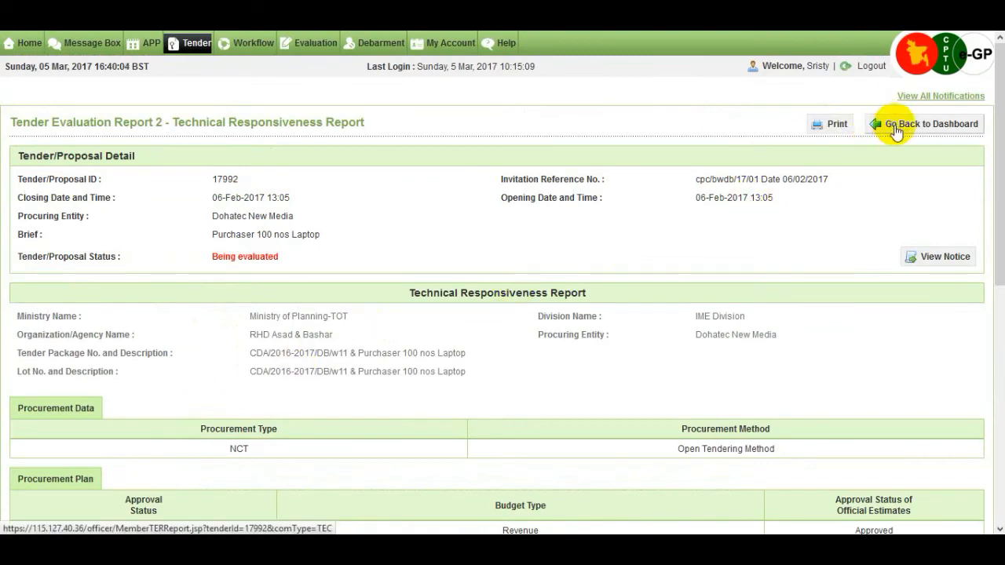
Step: Scroll through the signed Technical Responsiveness Report to review it
scroll(604, 357, "down", 1)
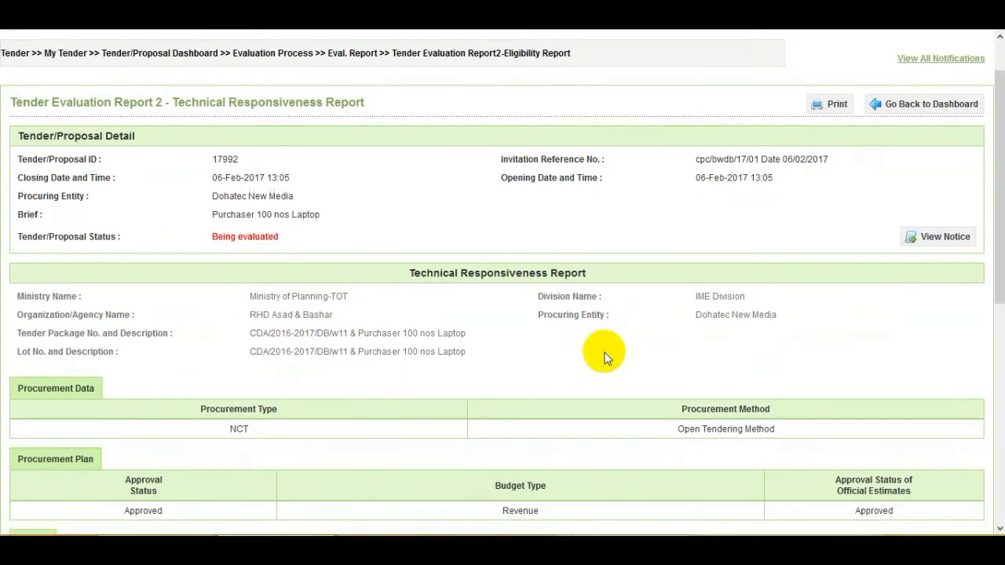
scroll(604, 357, "down", 1)
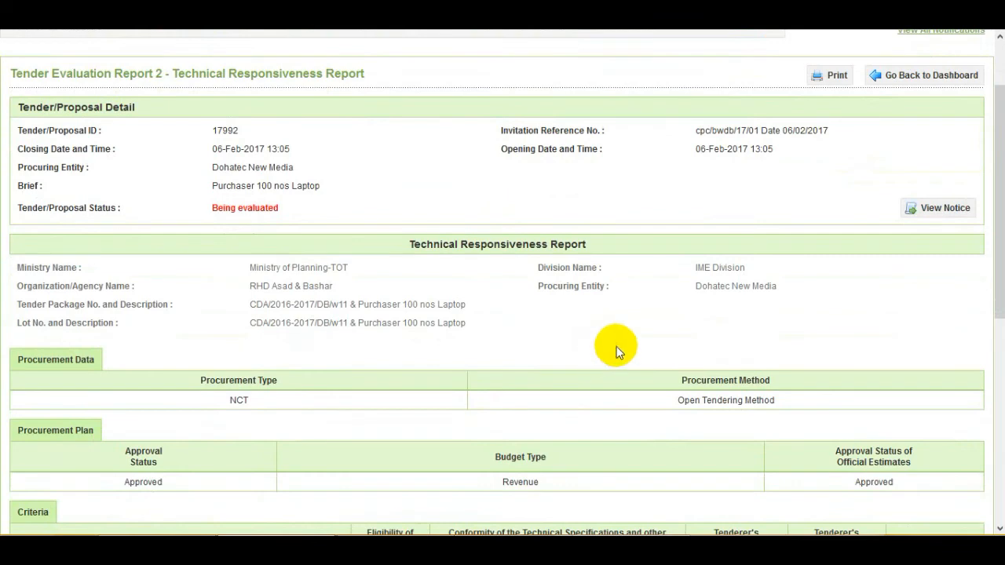
scroll(608, 355, "down", 3)
scroll(617, 351, "down", 2)
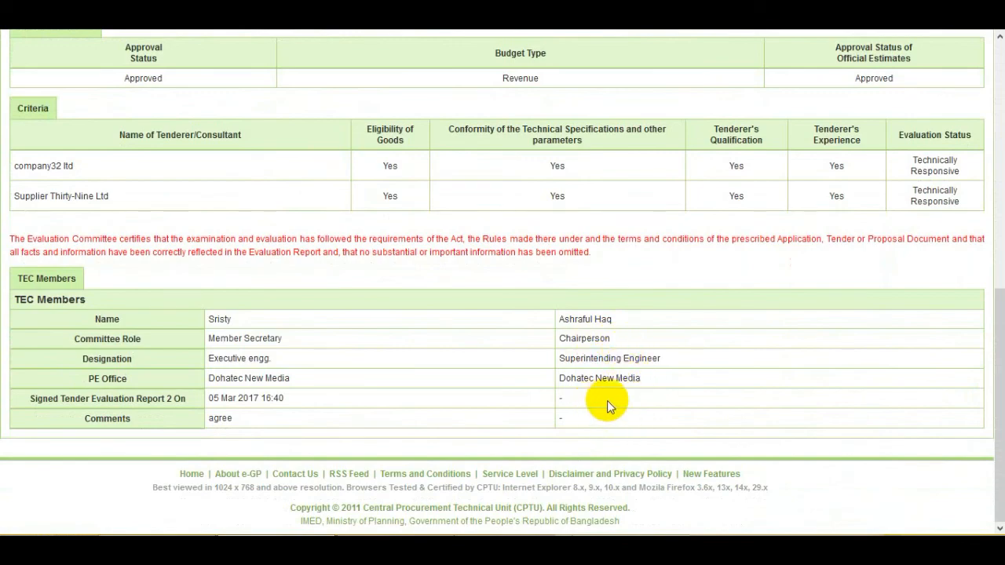
scroll(690, 365, "up", 3)
scroll(690, 363, "up", 4)
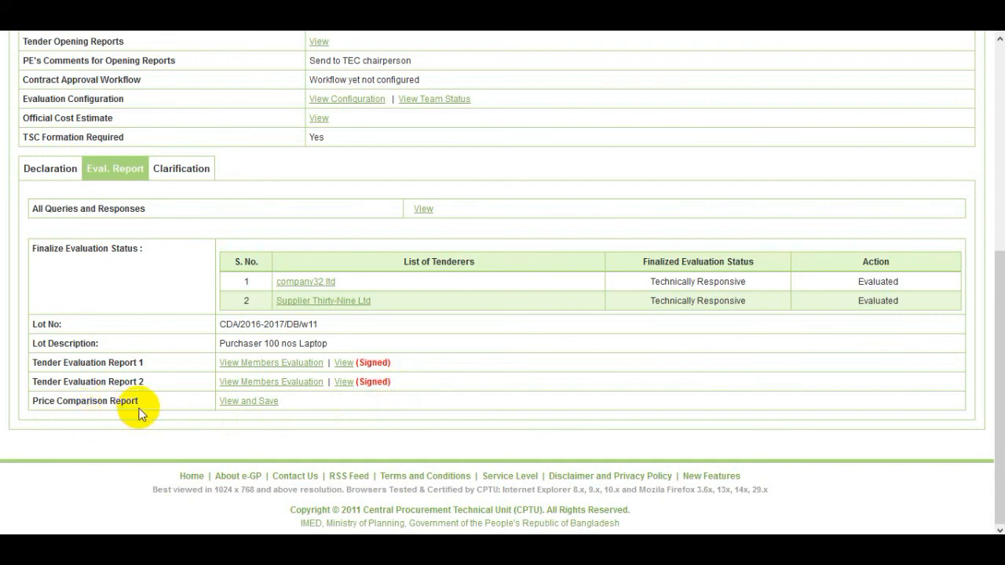
Step: Save the Price Comparison Report ranking company32 ltd L1 at 6400000.100 BDT
left_click(270, 404)
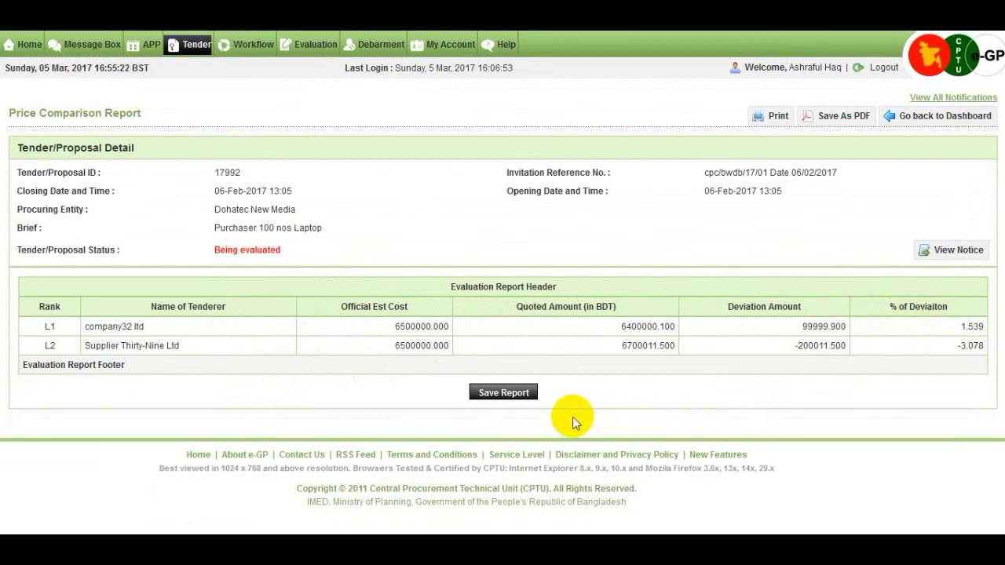
left_click(504, 392)
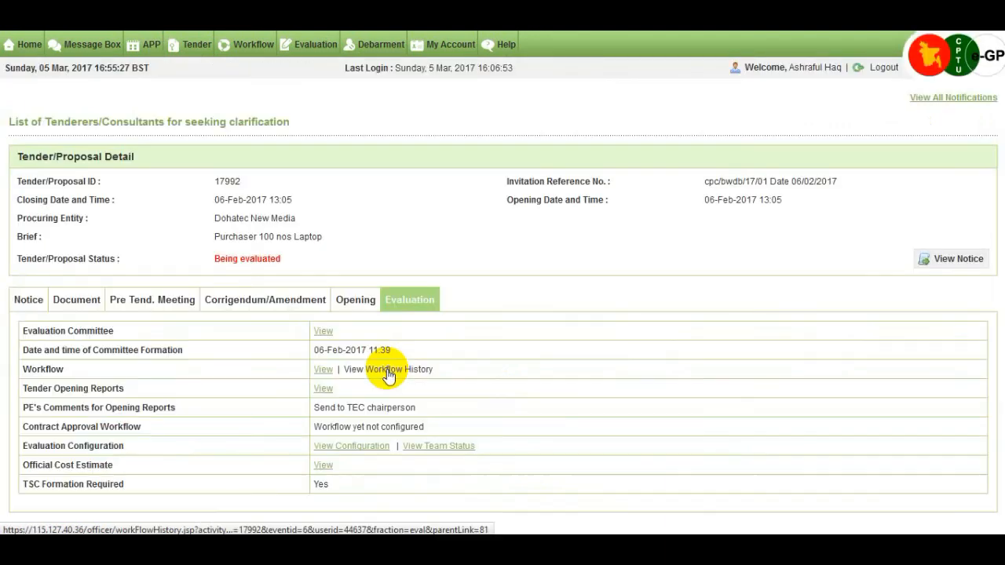
scroll(388, 375, "down", 5)
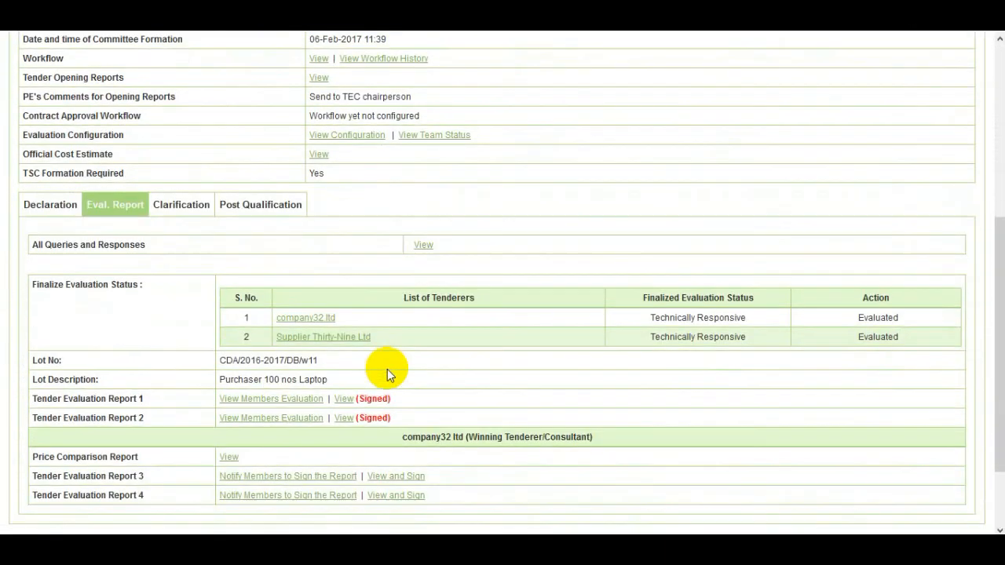
scroll(386, 369, "down", 1)
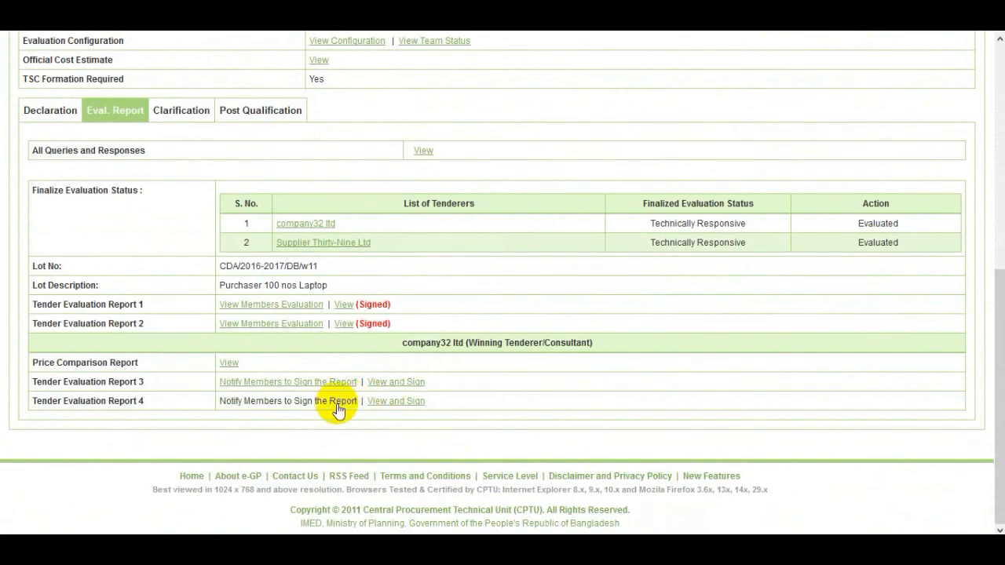